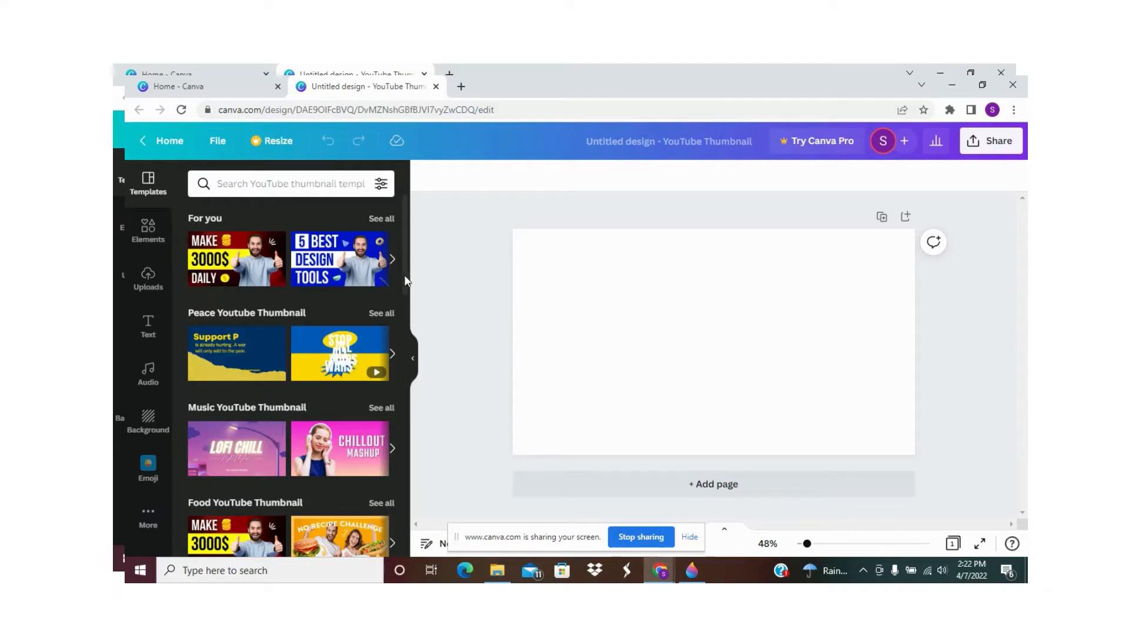
Step: Apply the plain yellow recently used background to the blank thumbnail page
left_click_drag(405, 282, 416, 250)
left_click(148, 418)
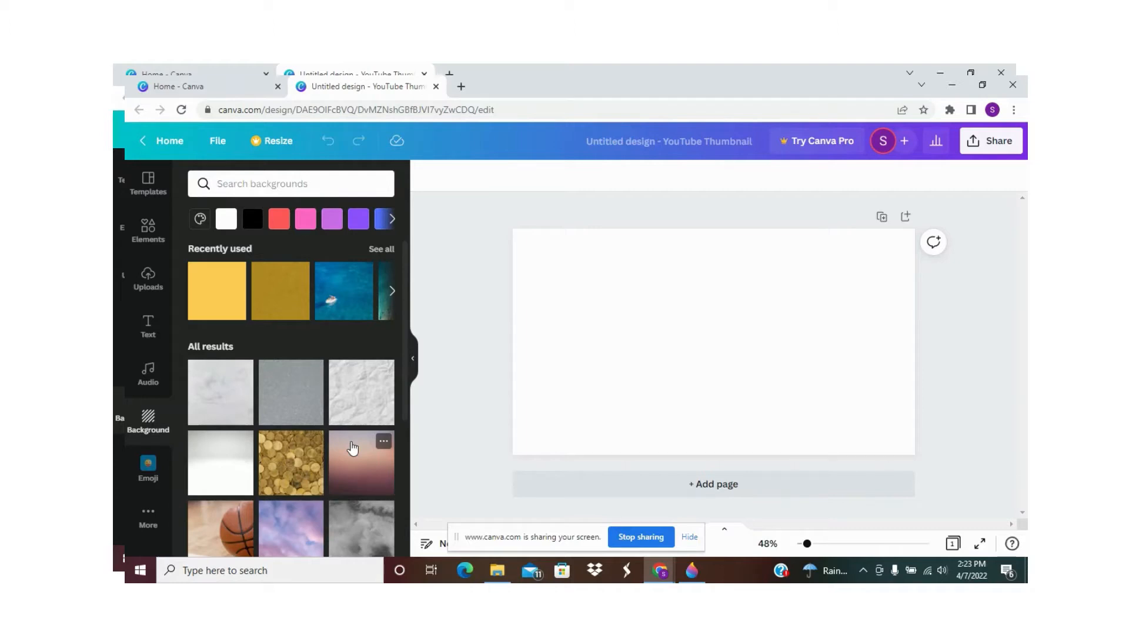
left_click(229, 292)
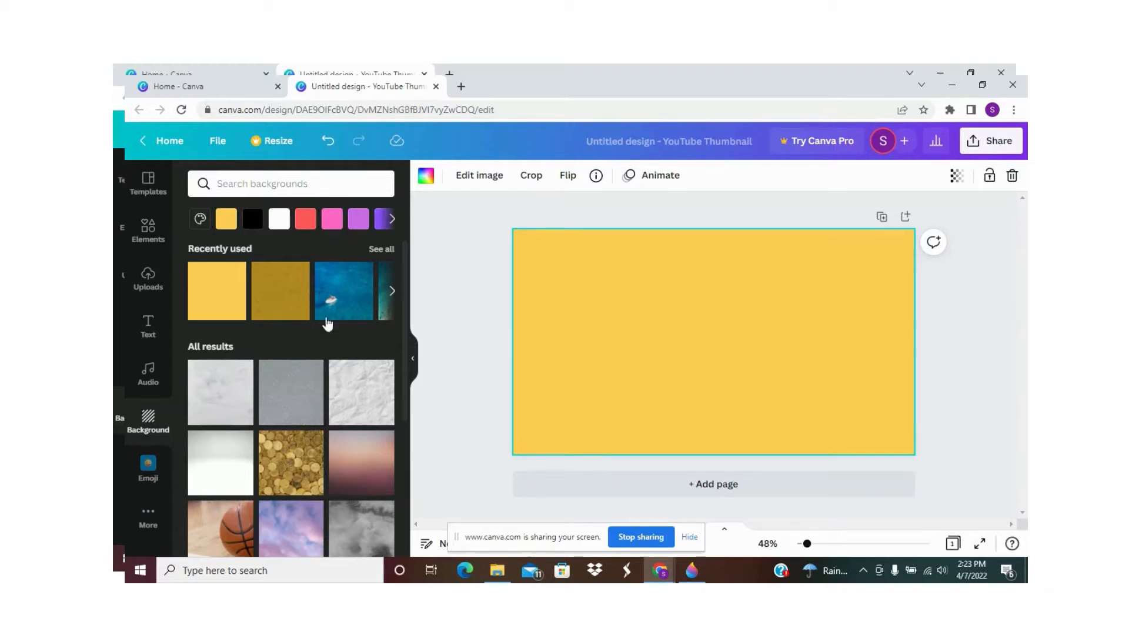
Step: Add the uploaded whole cherry-topped chocolate loaf image to the page, trimming its lower edge slightly and widening it a little
left_click(150, 281)
mouse_move(403, 379)
left_mouse_down()
mouse_move(400, 460)
mouse_move(398, 386)
left_mouse_up()
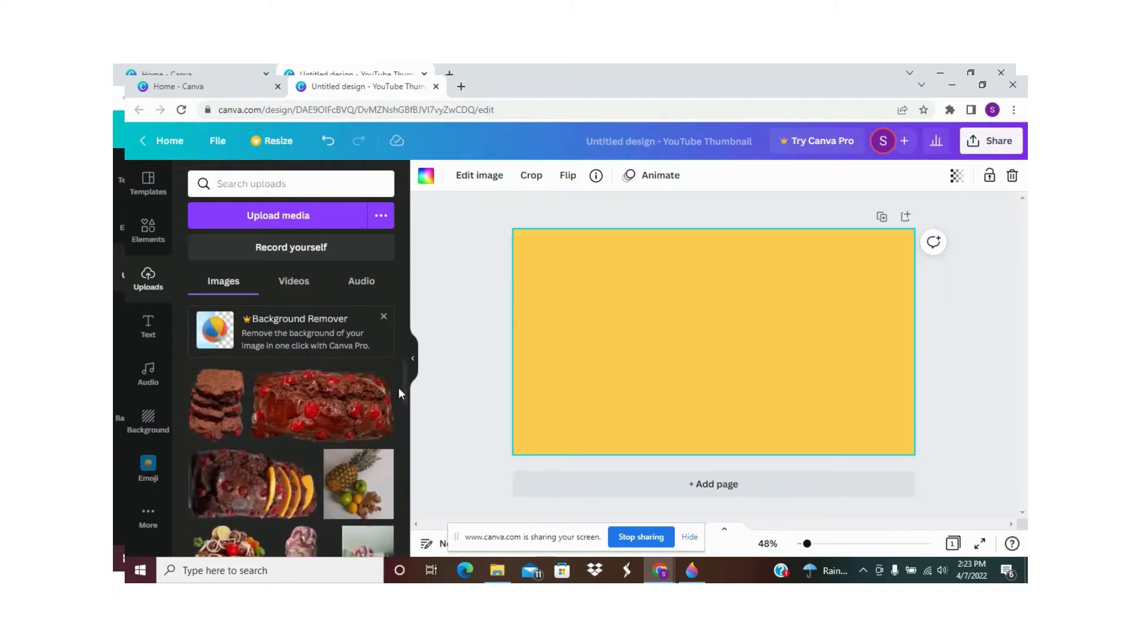
left_click(331, 415)
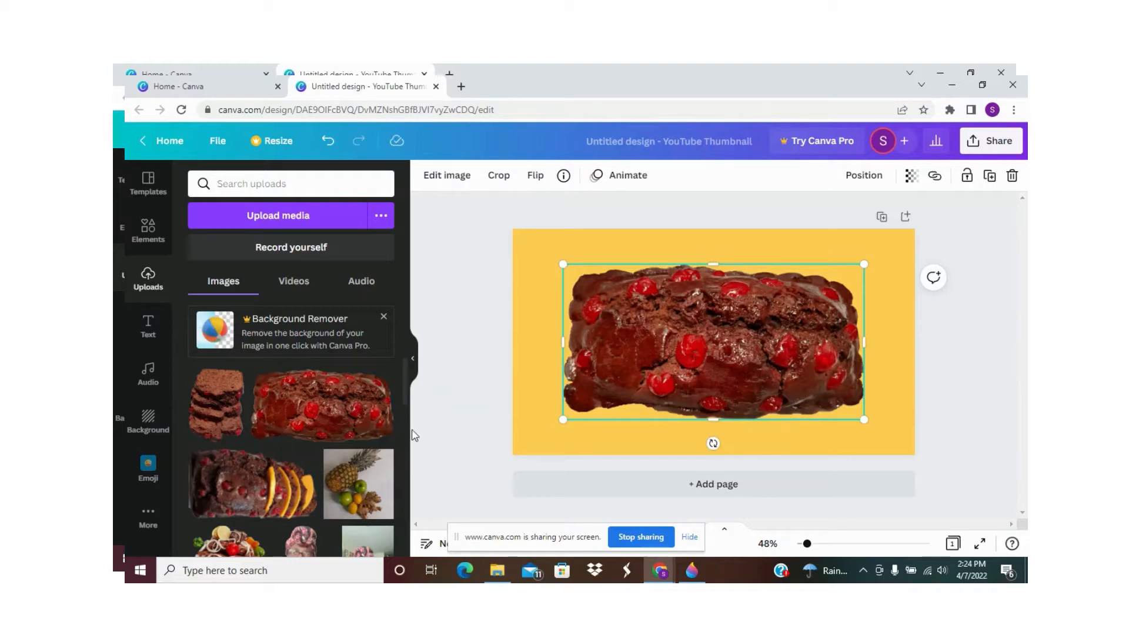
mouse_move(324, 412)
left_mouse_down()
mouse_move(438, 392)
mouse_move(323, 395)
left_mouse_up()
mouse_move(717, 421)
left_mouse_down()
mouse_move(719, 434)
mouse_move(719, 409)
left_mouse_up()
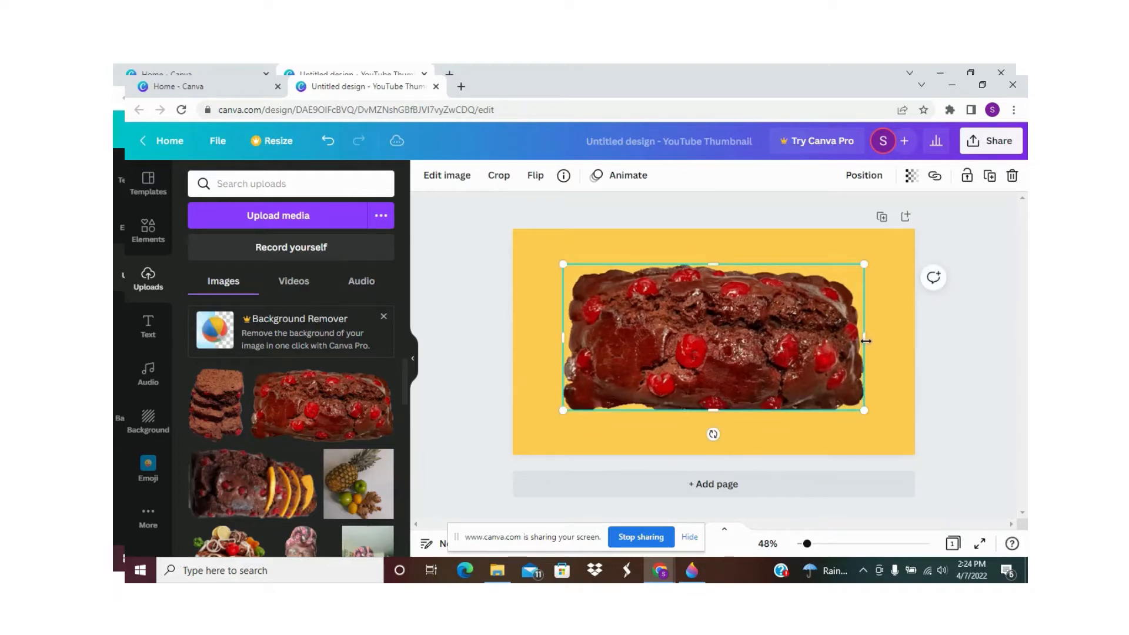
left_click_drag(866, 339, 881, 337)
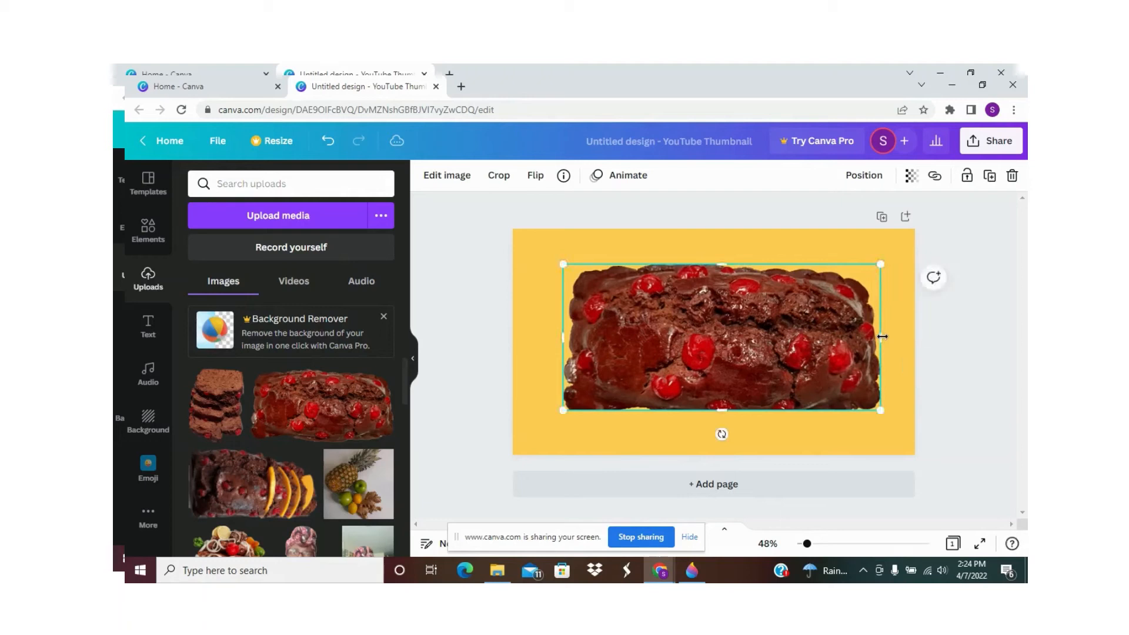
left_click(873, 441)
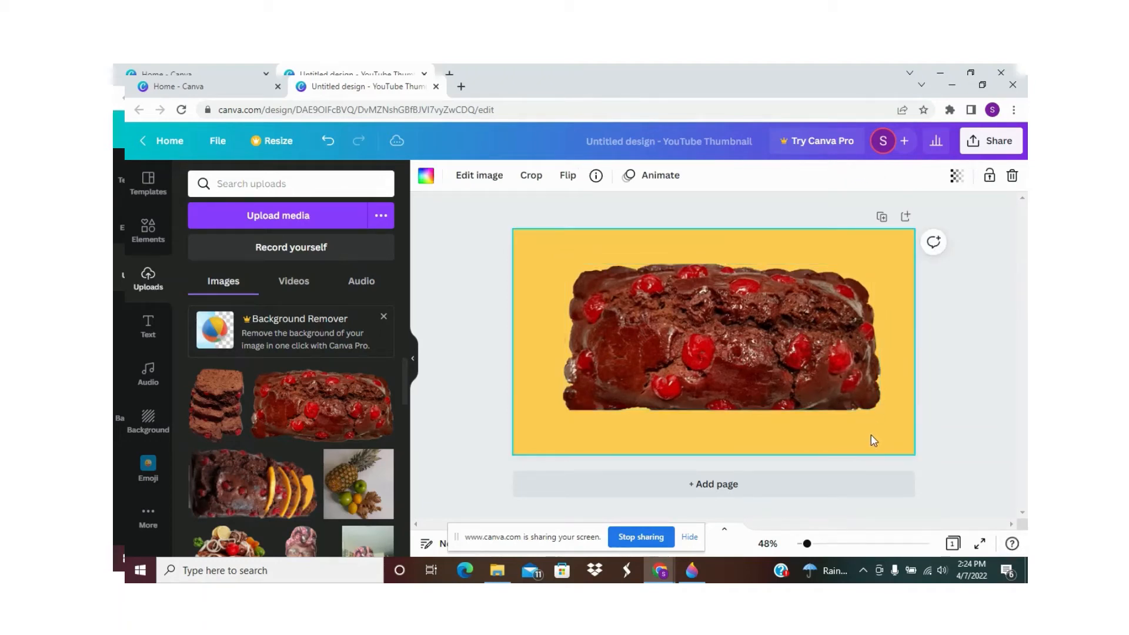
Step: Move the loaf cake image toward the page's upper right and shrink it from its upper-left corner to free space beside it
left_click(673, 342)
left_click_drag(673, 343, 688, 313)
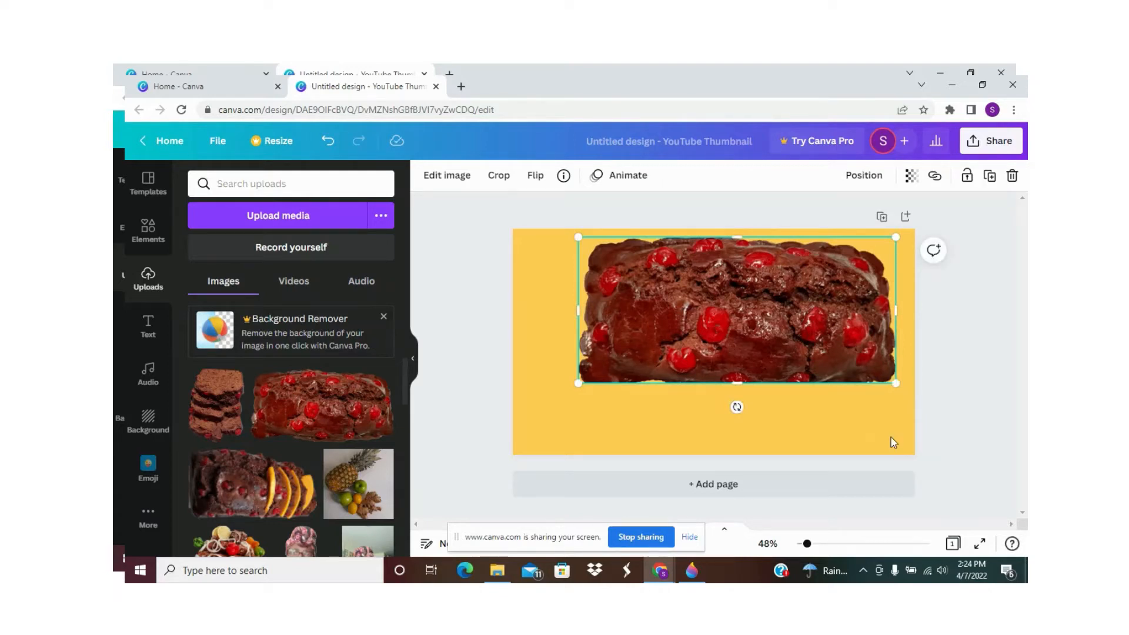
left_click(944, 441)
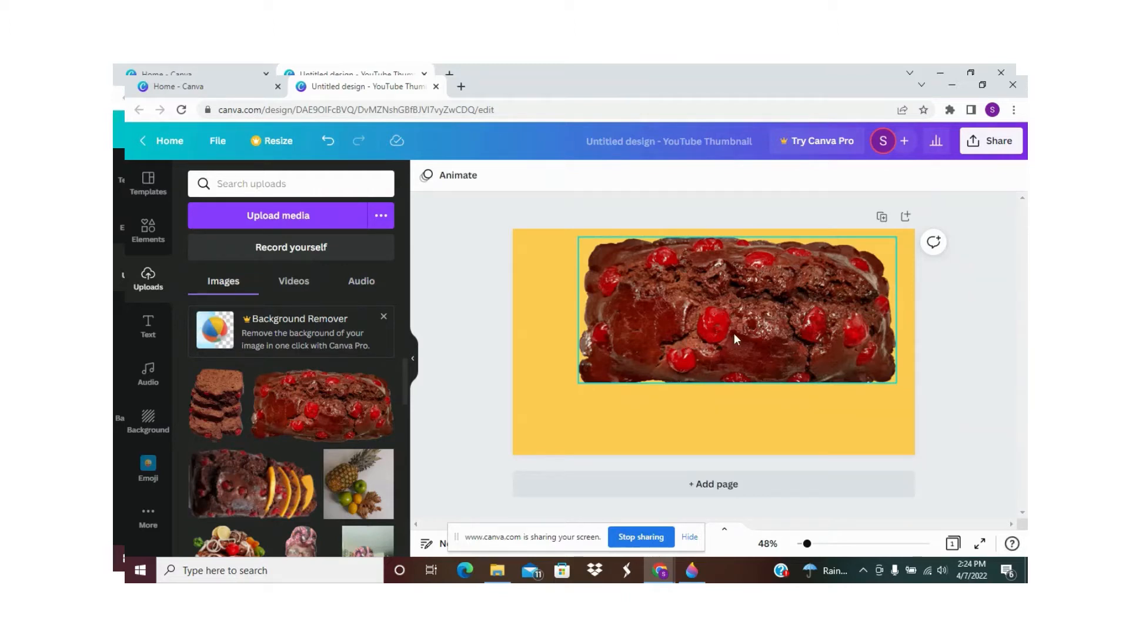
left_click(641, 283)
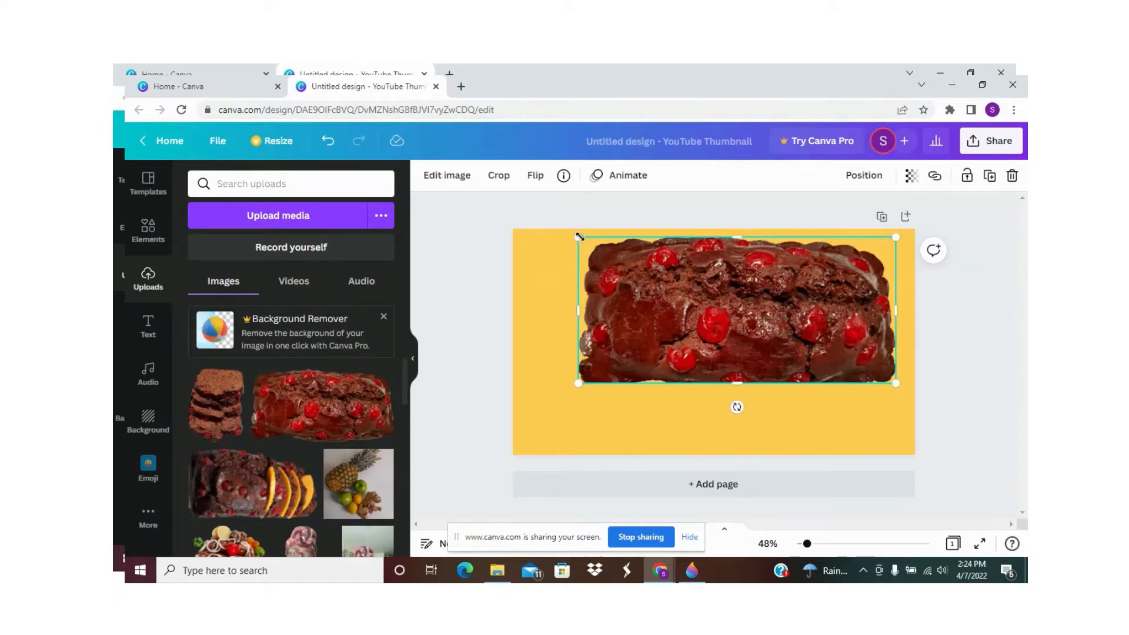
left_click_drag(579, 236, 636, 255)
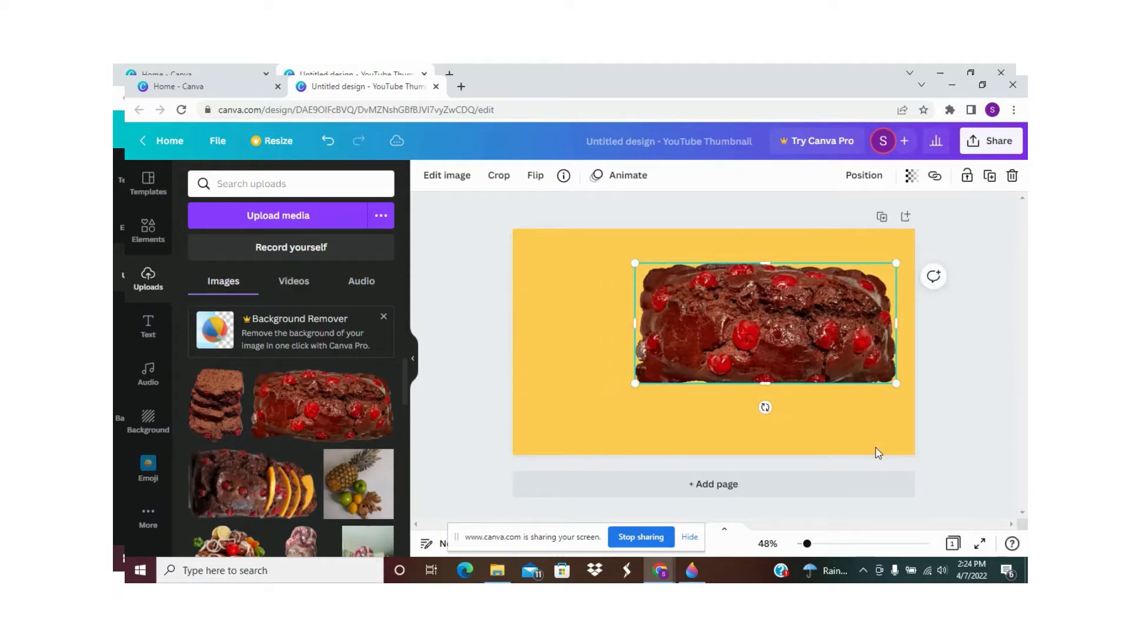
left_click(947, 446)
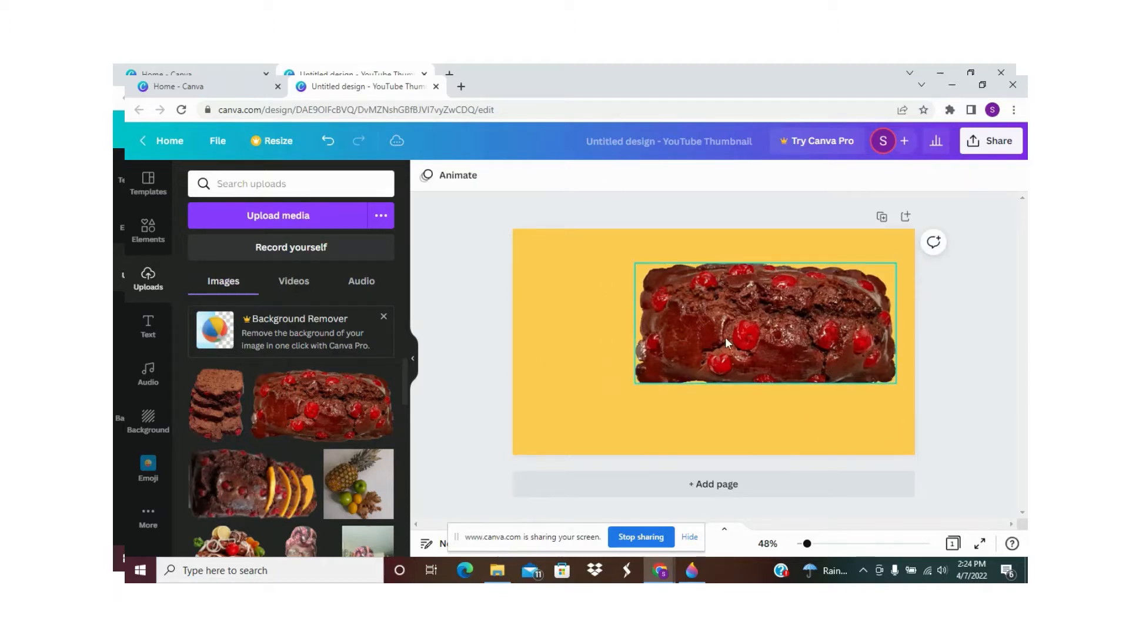
Step: Nudge the smaller loaf cake image up and slightly left, close to the page's upper edge
left_click(763, 336)
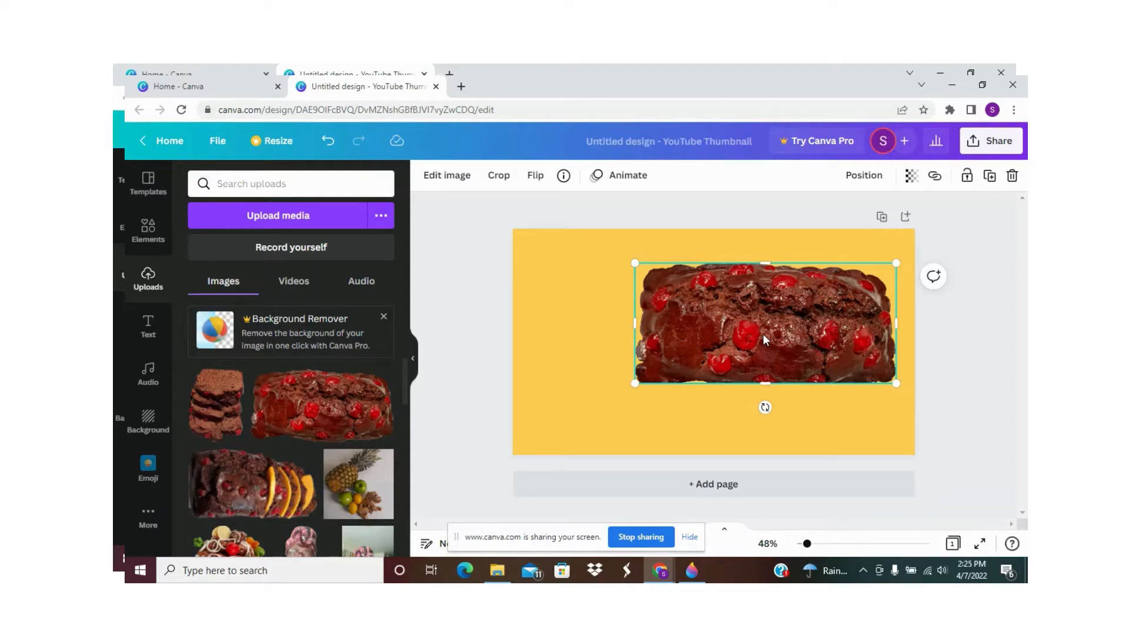
left_click_drag(764, 329, 754, 315)
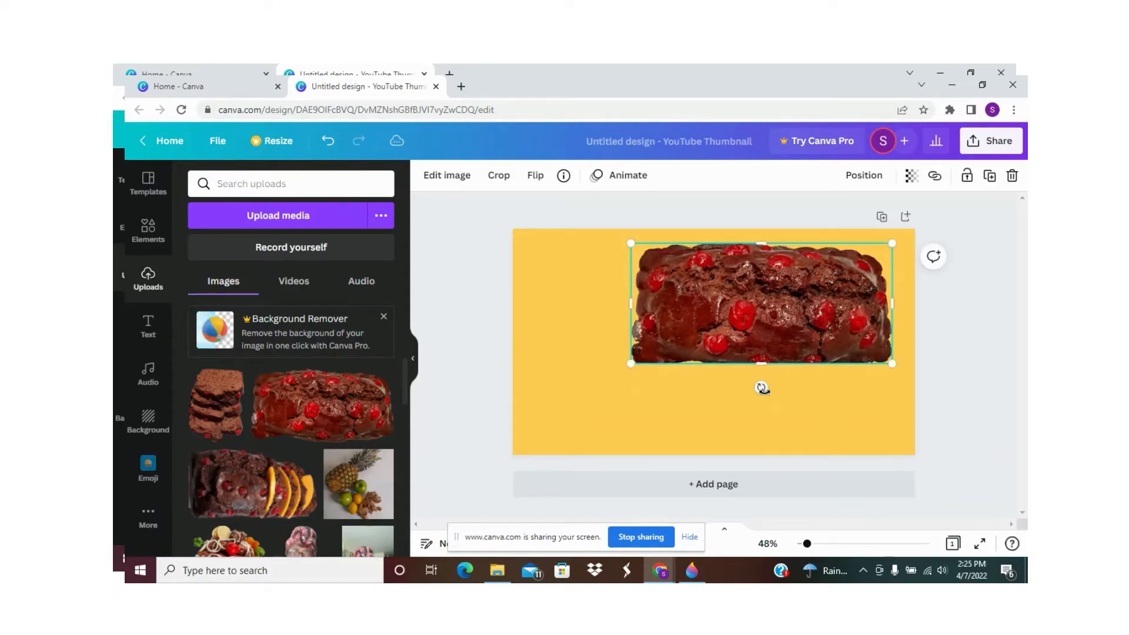
mouse_move(760, 388)
left_mouse_down()
mouse_move(719, 362)
mouse_move(756, 395)
mouse_move(806, 378)
mouse_move(812, 360)
mouse_move(760, 387)
left_mouse_up()
left_click(946, 416)
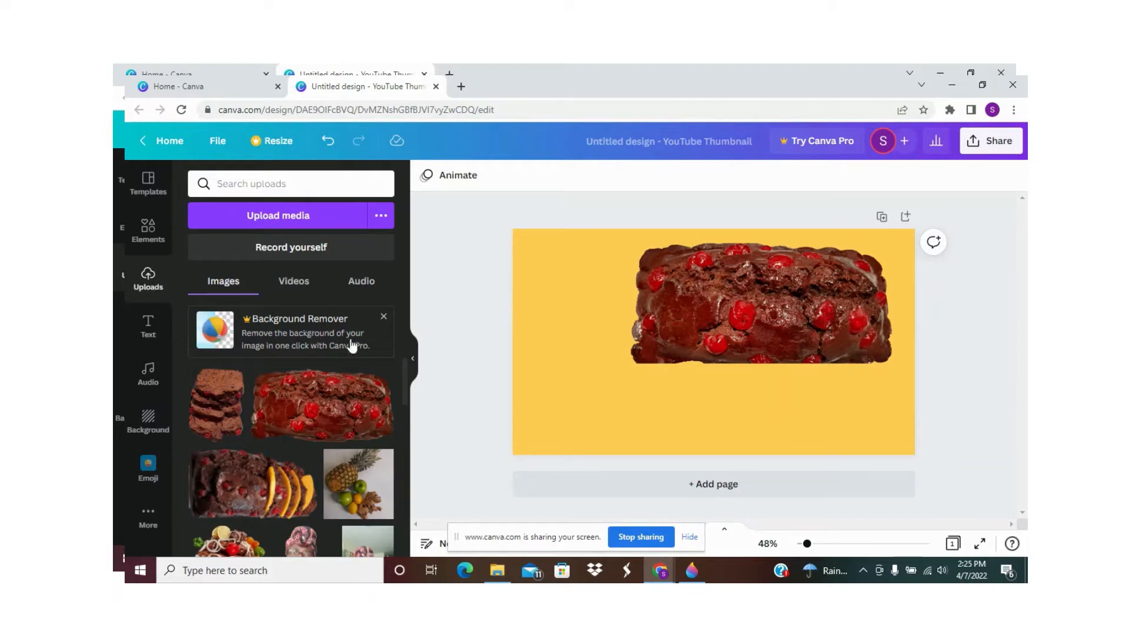
Step: Add the uploaded portrait of the woman in a pink jacket, shrink it and place it near the page's left edge
left_click_drag(406, 376, 409, 414)
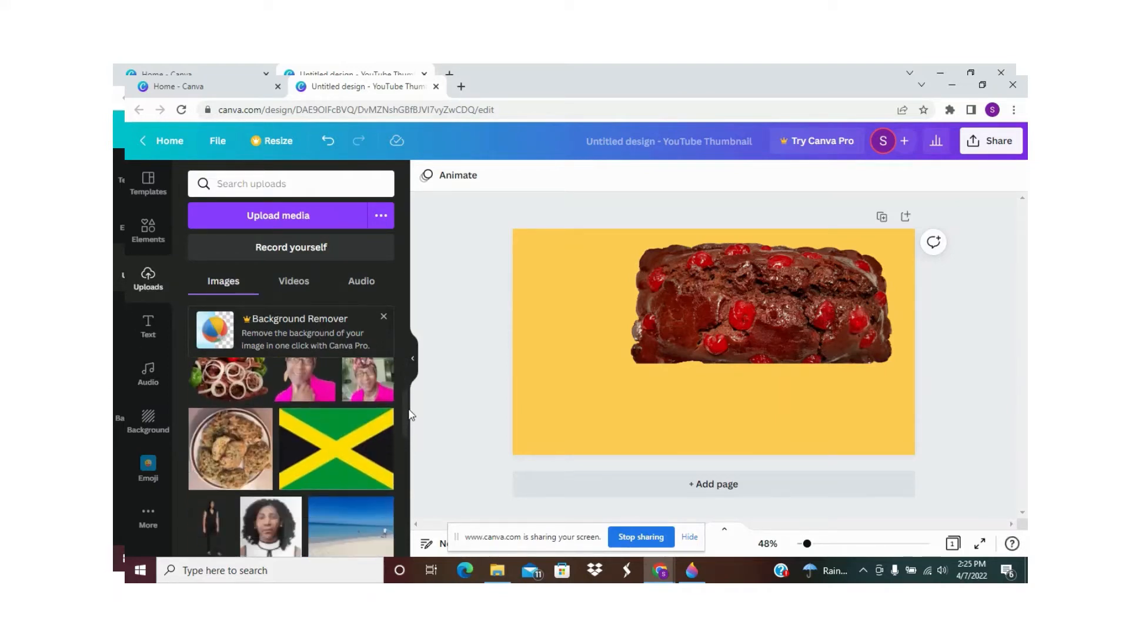
left_click(305, 386)
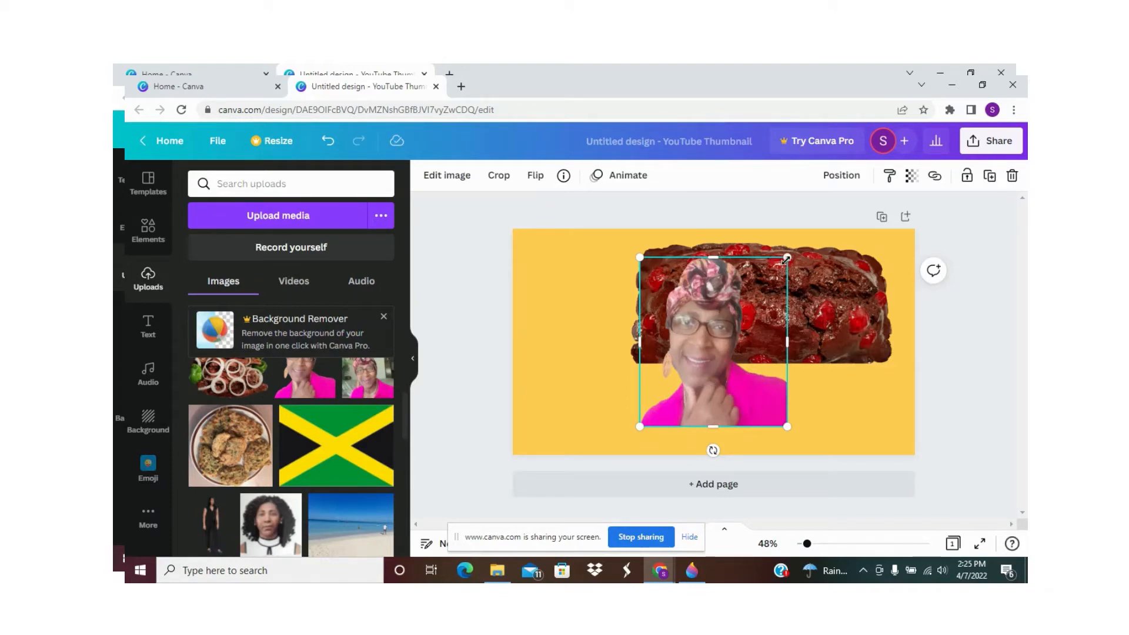
left_click_drag(787, 259, 723, 364)
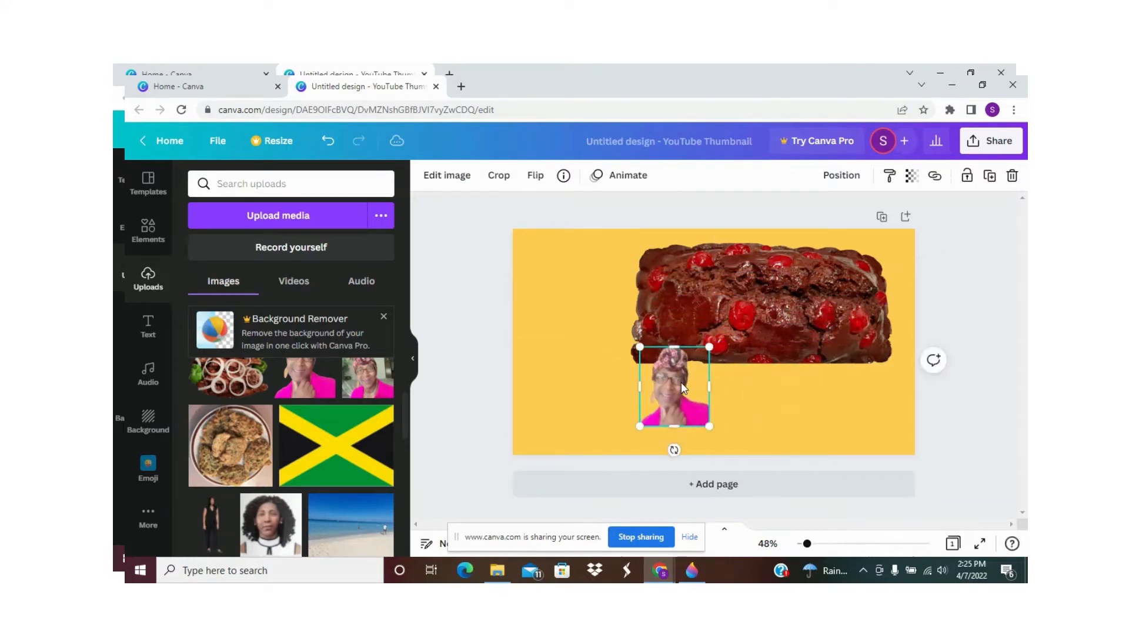
left_click_drag(673, 383, 564, 360)
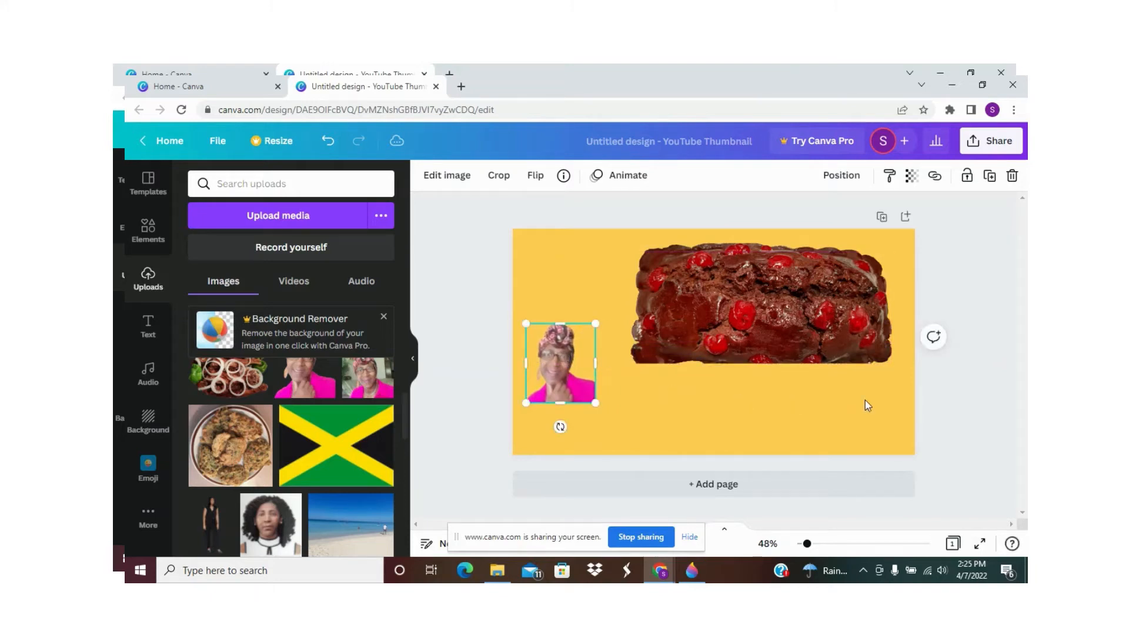
left_click(966, 401)
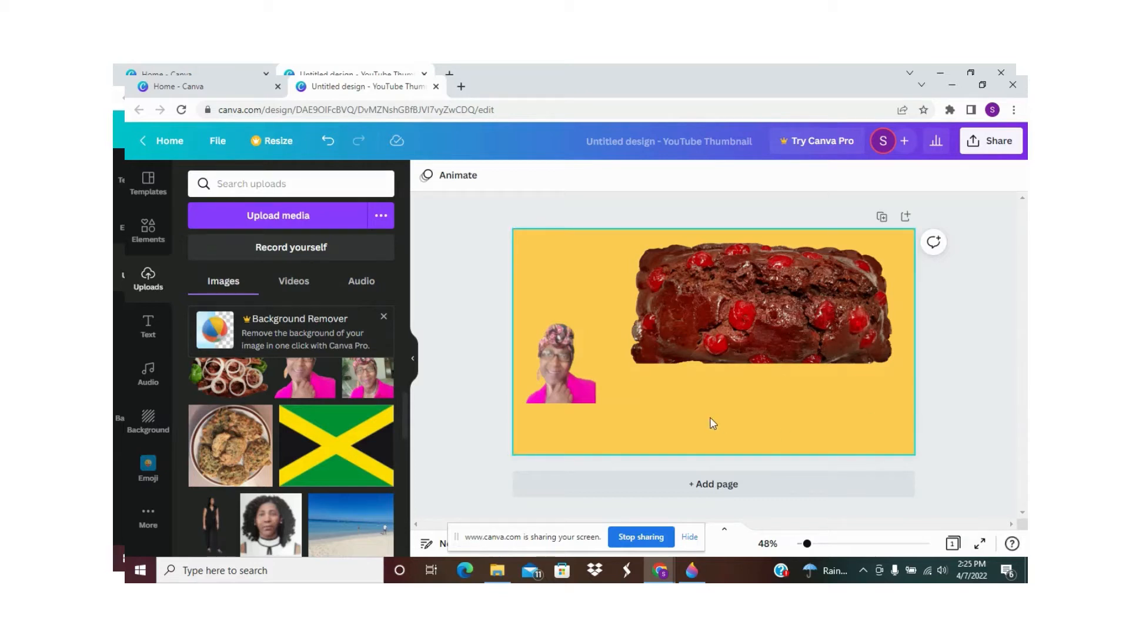
Step: Enlarge the portrait by extending its lower edge down toward the bottom of the page
left_click(560, 383)
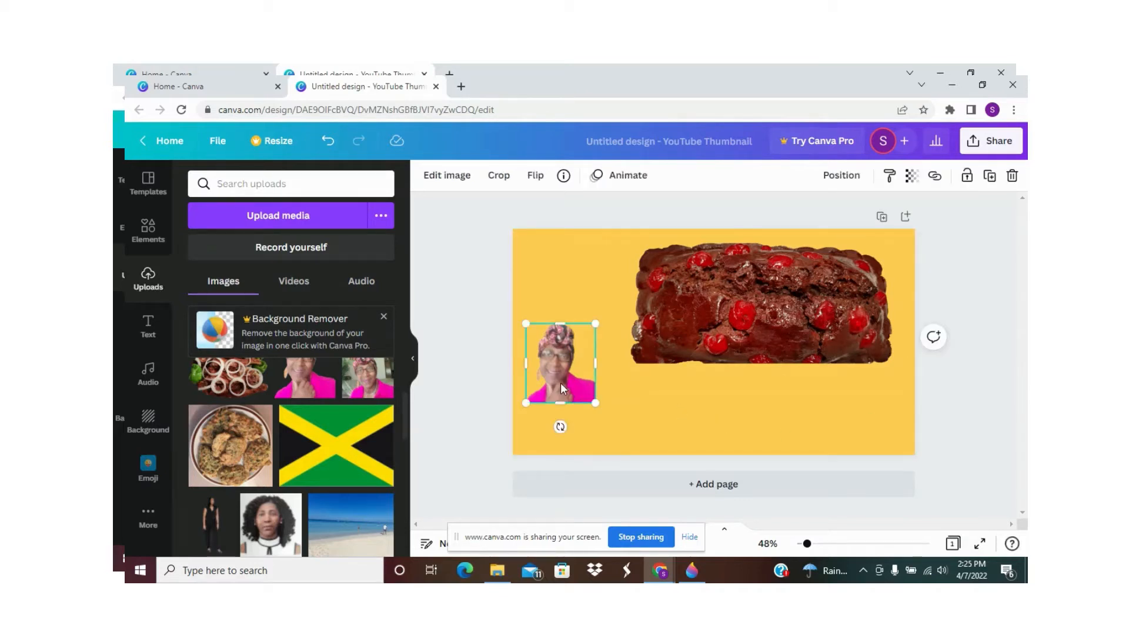
left_click_drag(560, 405, 567, 433)
left_click(938, 419)
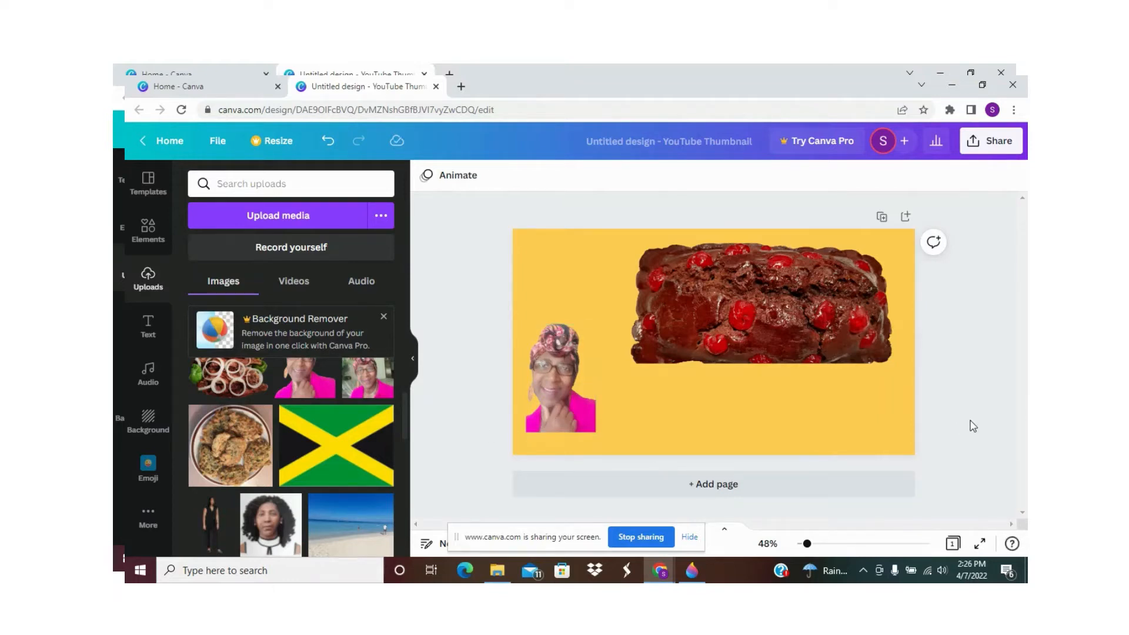
Step: Add the uploaded Jamaican flag image, shrink it and place it in the page's upper-left corner above the portrait
left_click(356, 447)
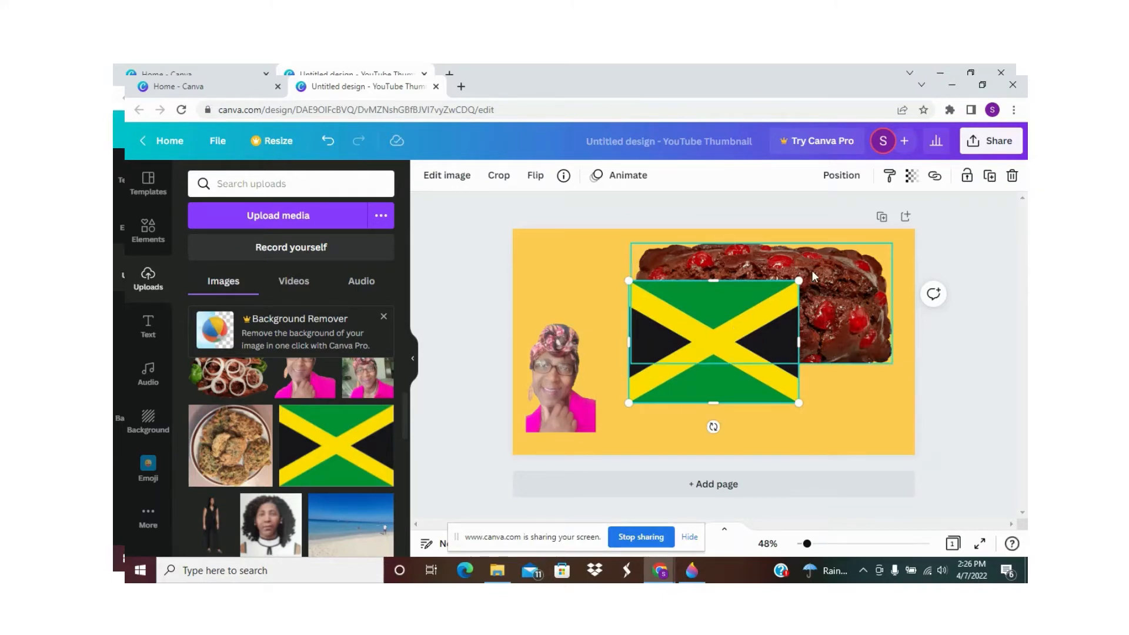
left_click_drag(799, 281, 708, 379)
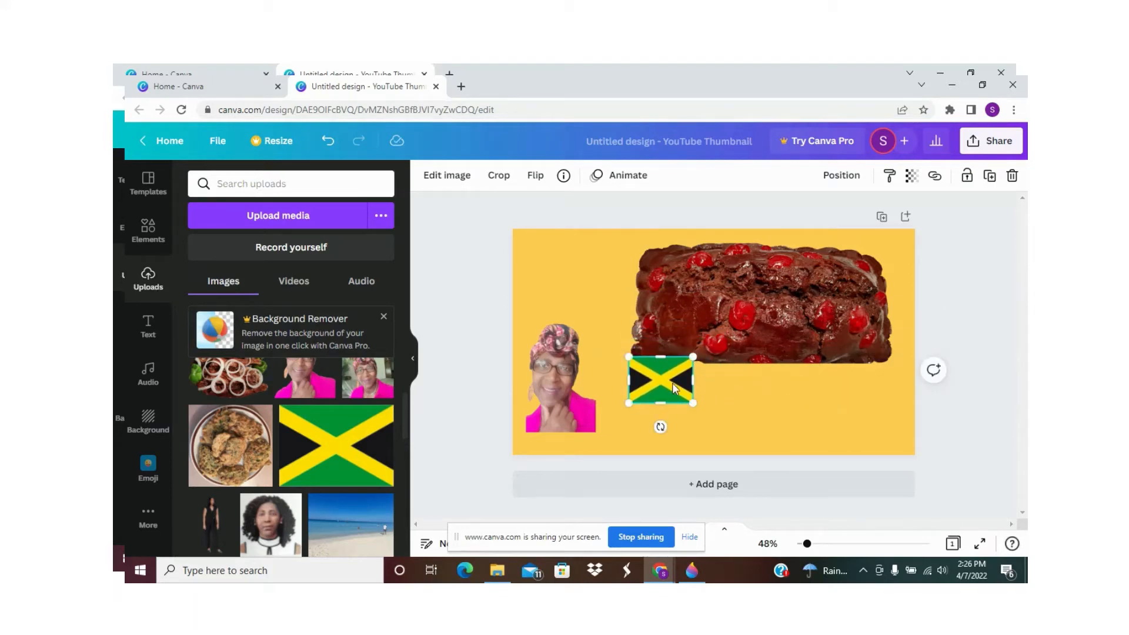
left_click(755, 426)
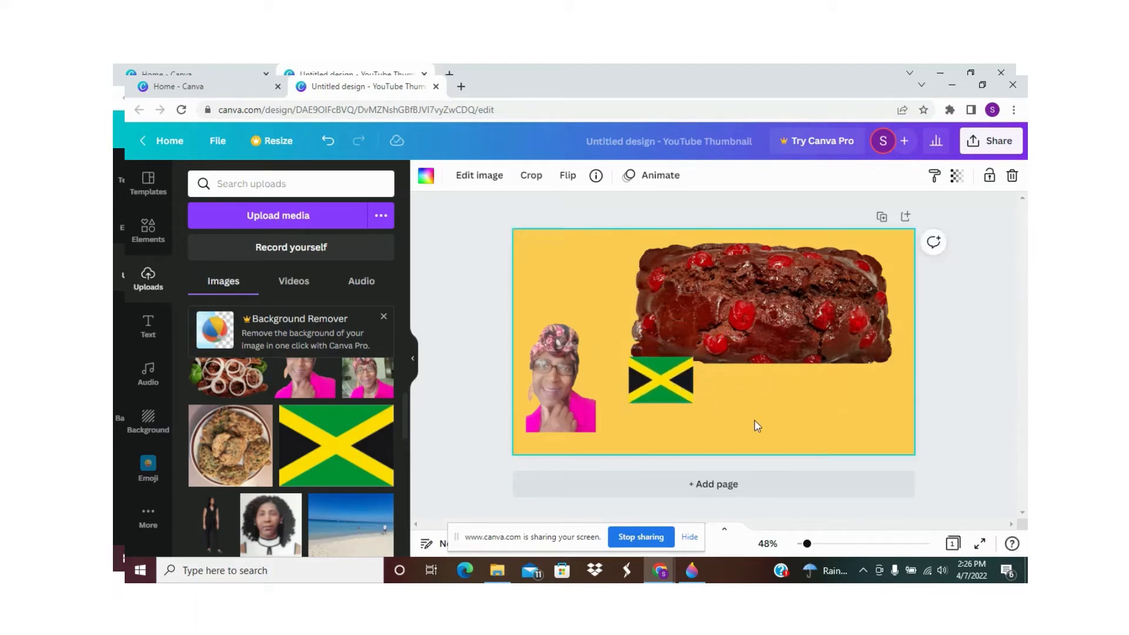
left_click(666, 393)
left_click_drag(666, 392, 565, 277)
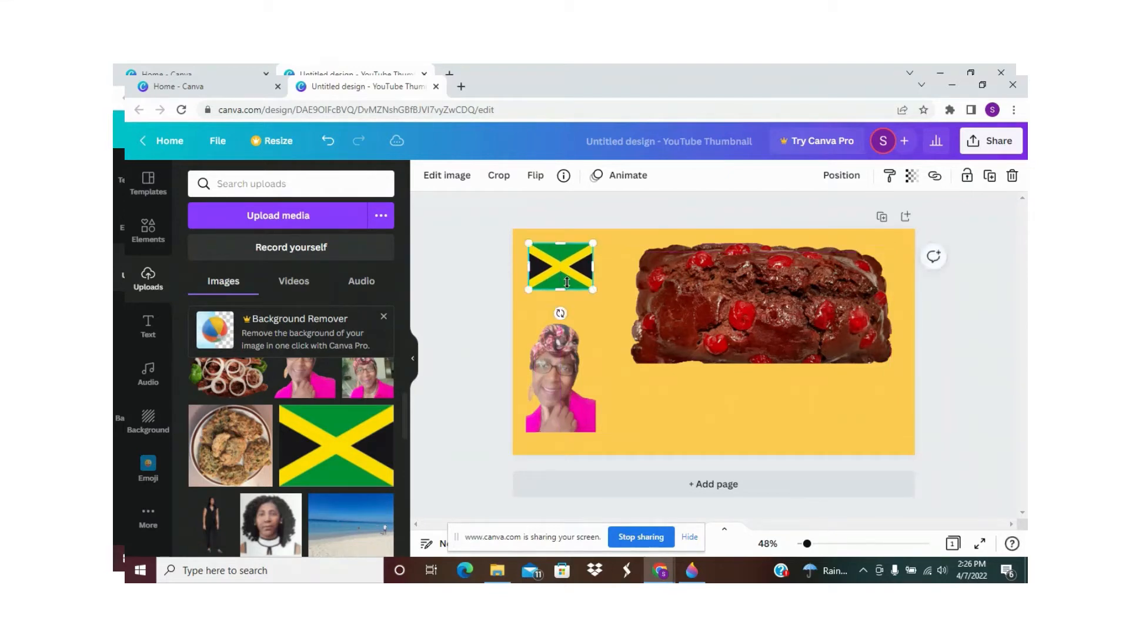
left_click(964, 412)
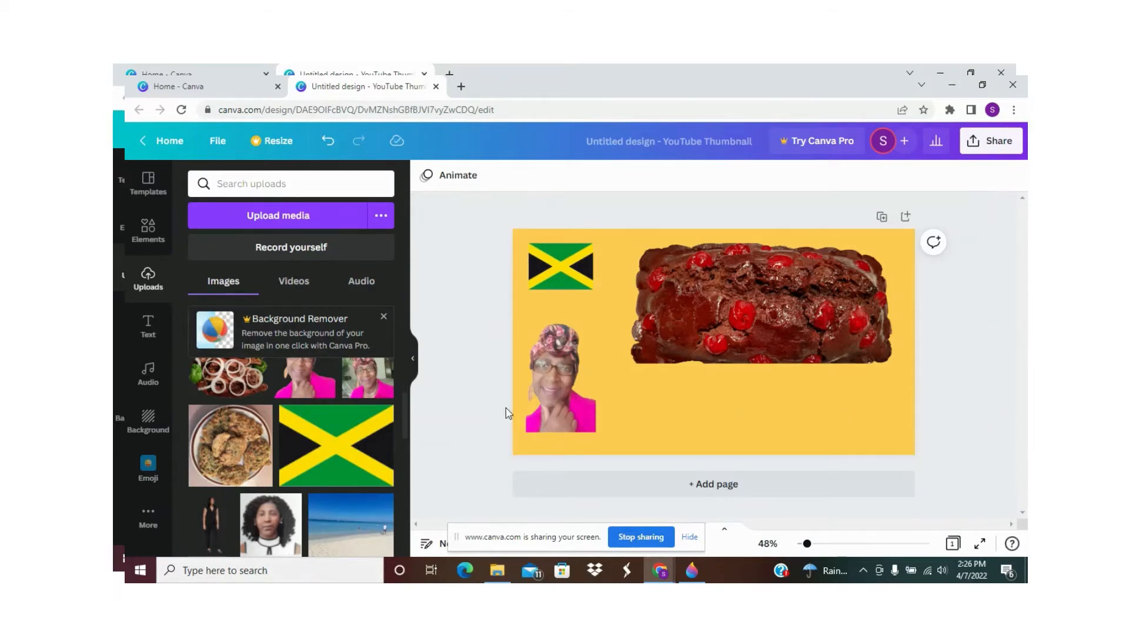
Step: Add a grey square shape below the loaf cake, reshape it into a wide rectangle that fits inside the page, and leave it selected
left_click(148, 229)
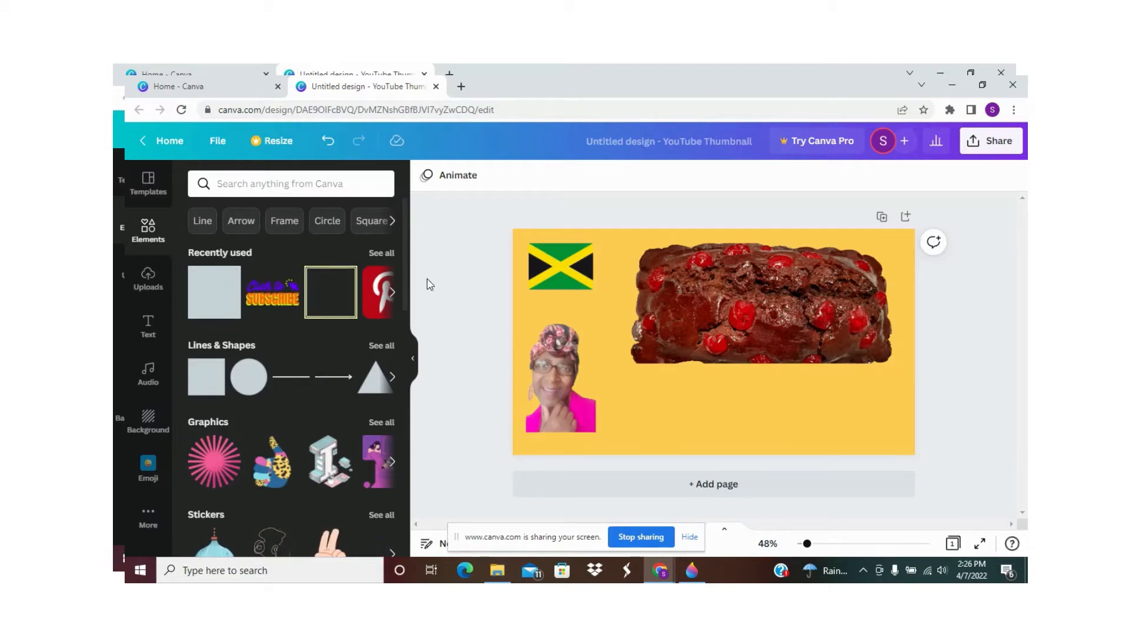
mouse_move(403, 281)
left_mouse_down()
mouse_move(404, 424)
mouse_move(406, 300)
left_mouse_up()
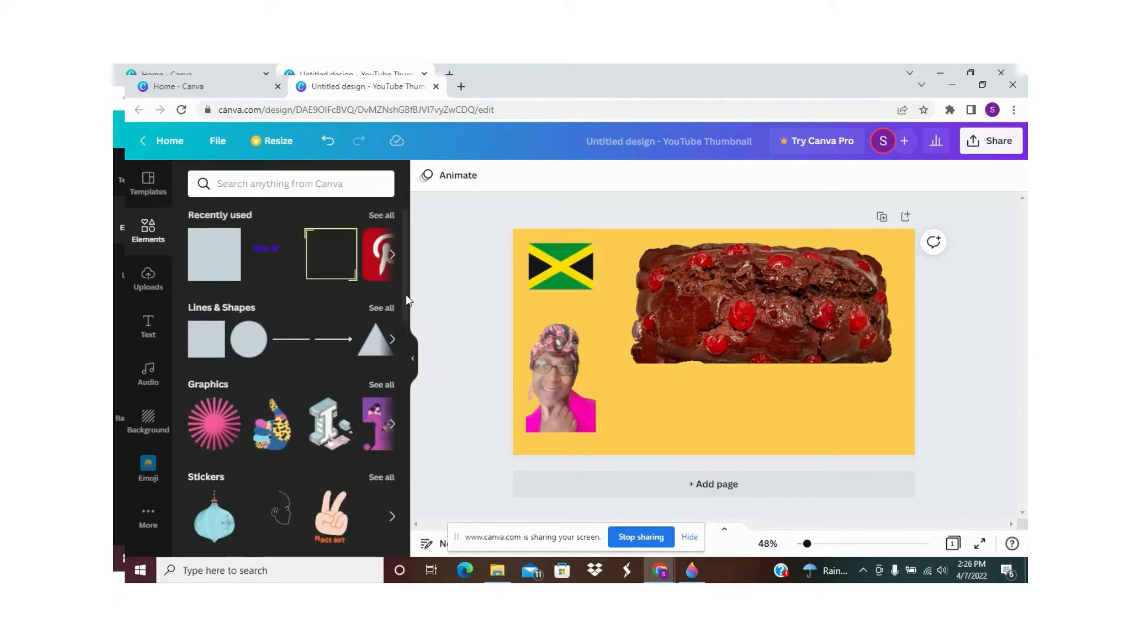
left_click(215, 253)
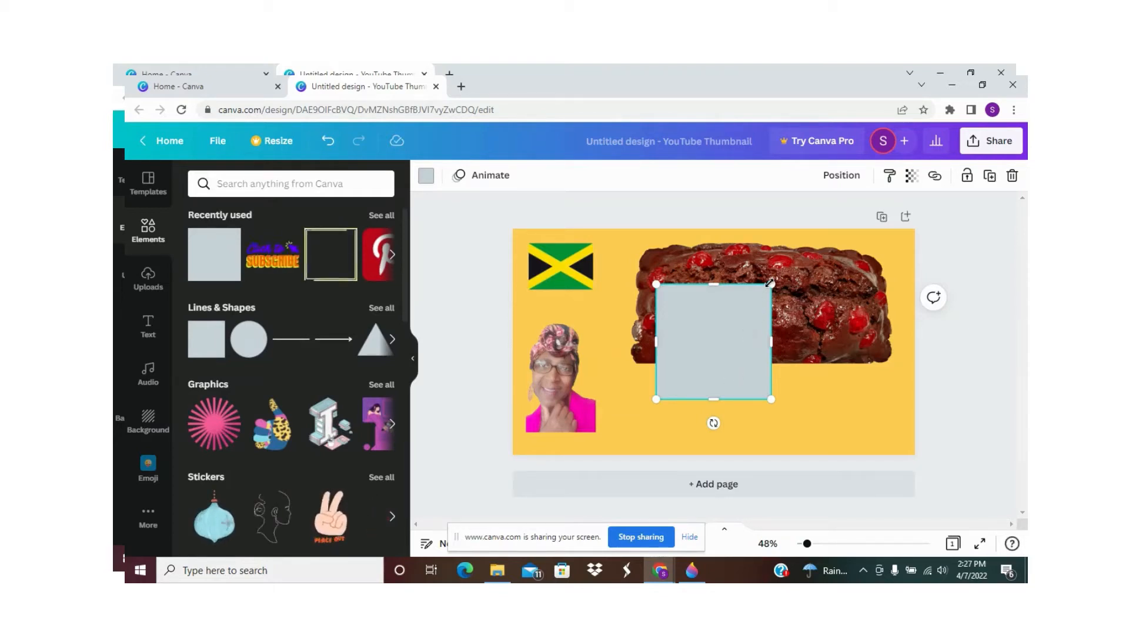
left_click_drag(723, 336, 744, 400)
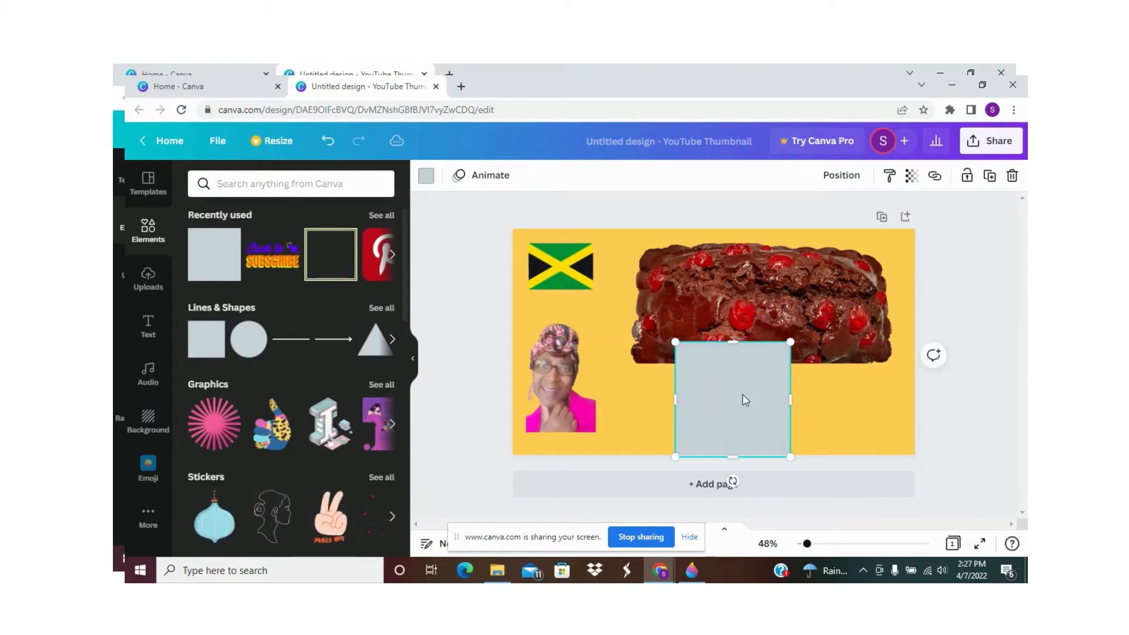
left_click_drag(790, 342, 814, 417)
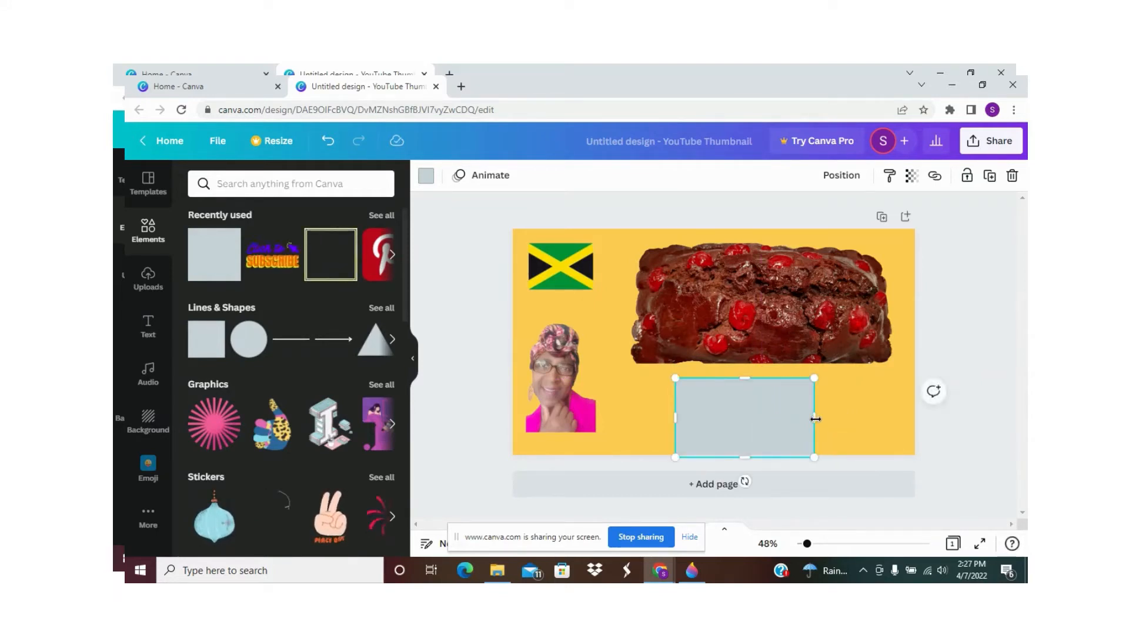
left_click_drag(744, 457, 748, 451)
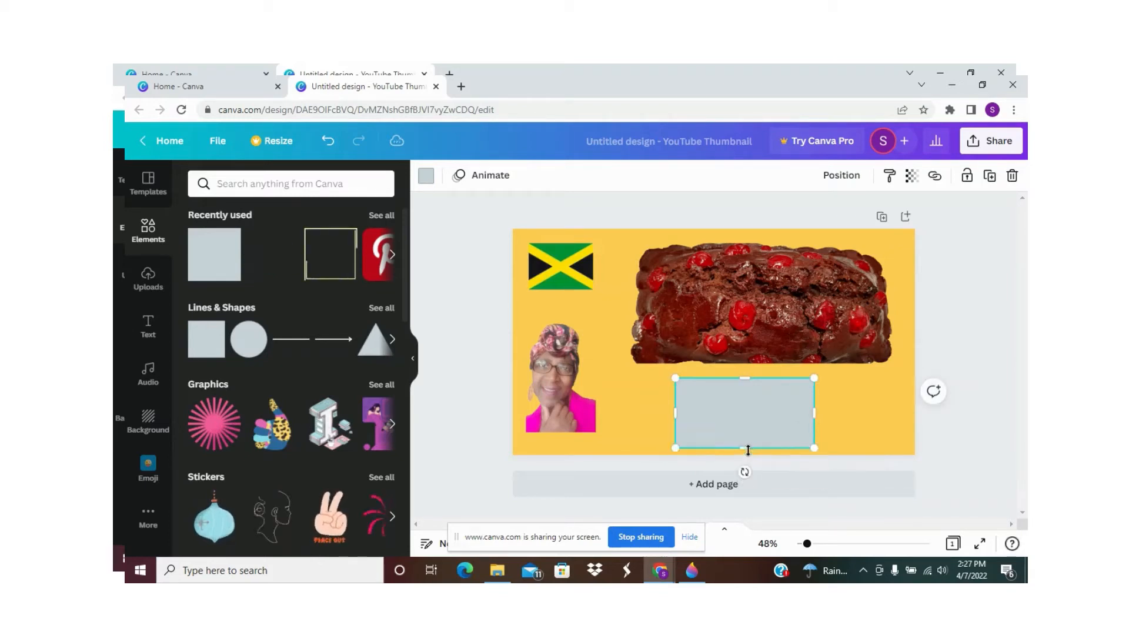
left_click(859, 435)
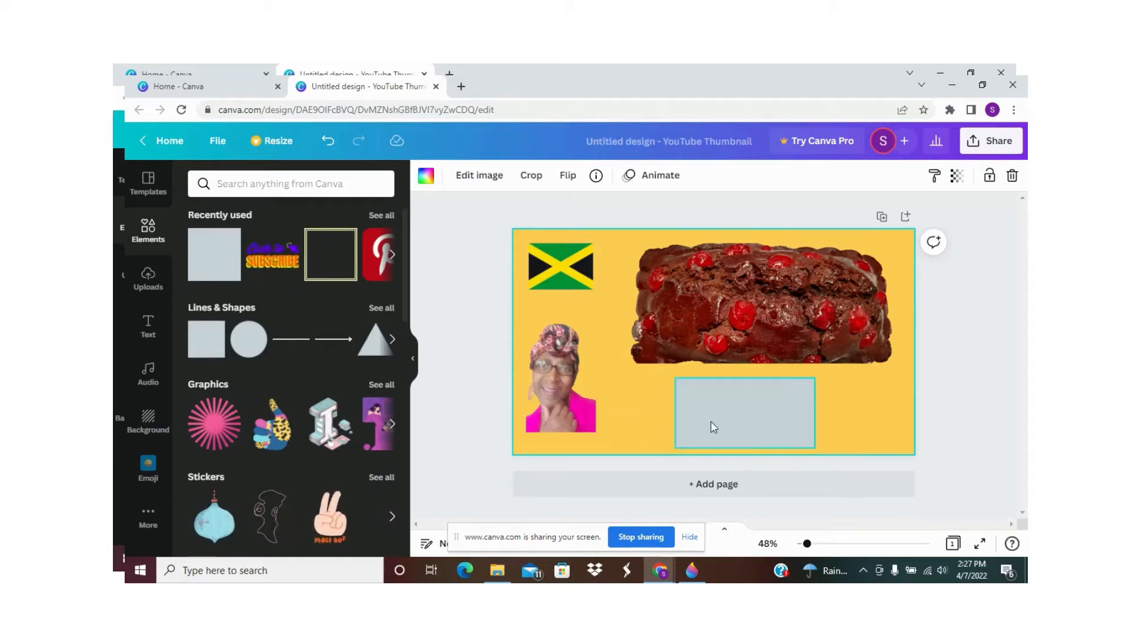
left_click(755, 417)
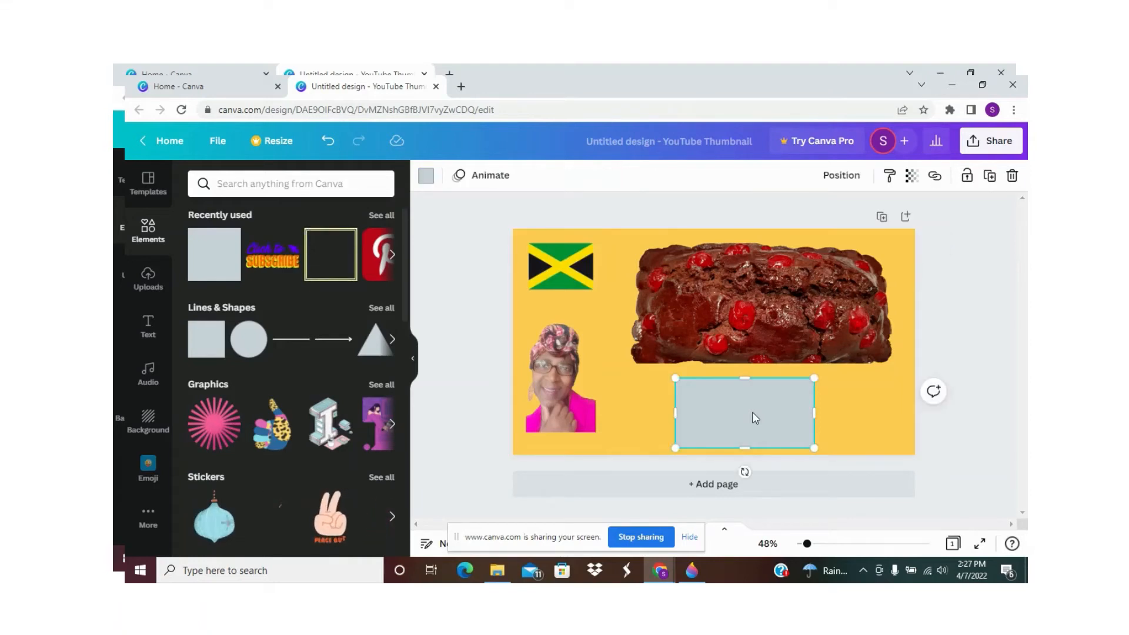
Step: Recolour the grey rectangle below the cake dark red, using the red from the cake's photo colours
left_click(428, 186)
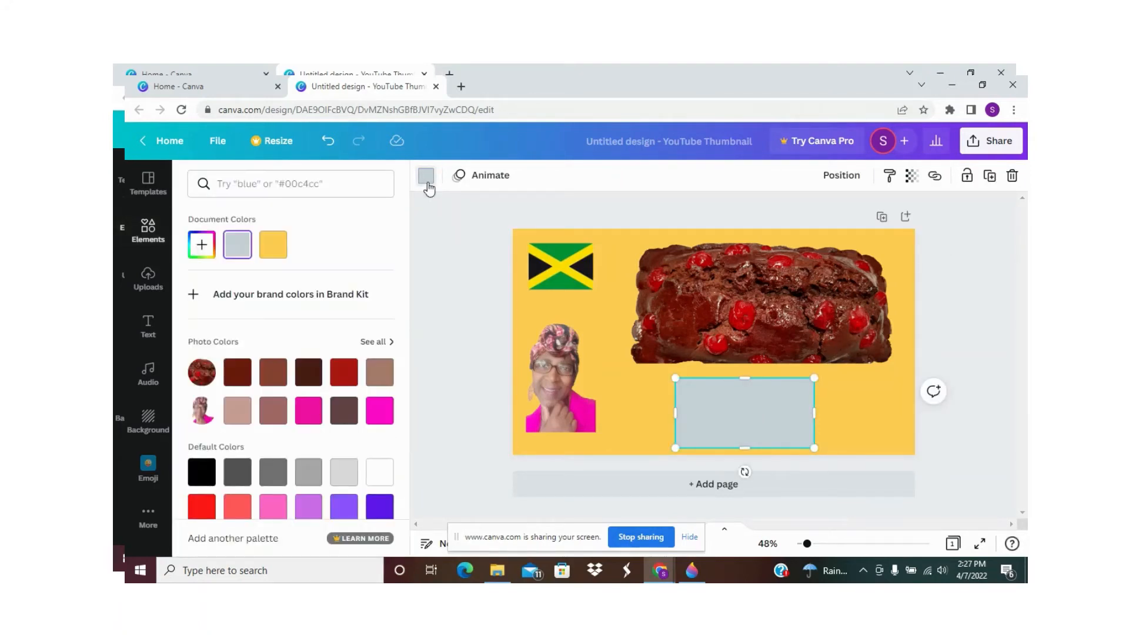
left_click(345, 373)
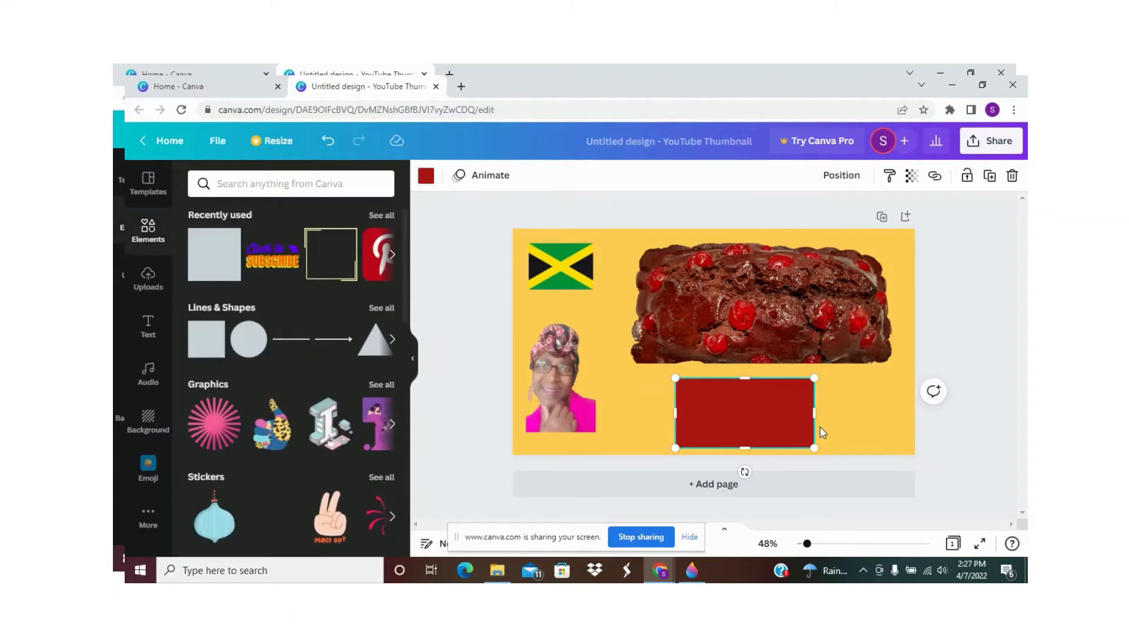
left_click(942, 345)
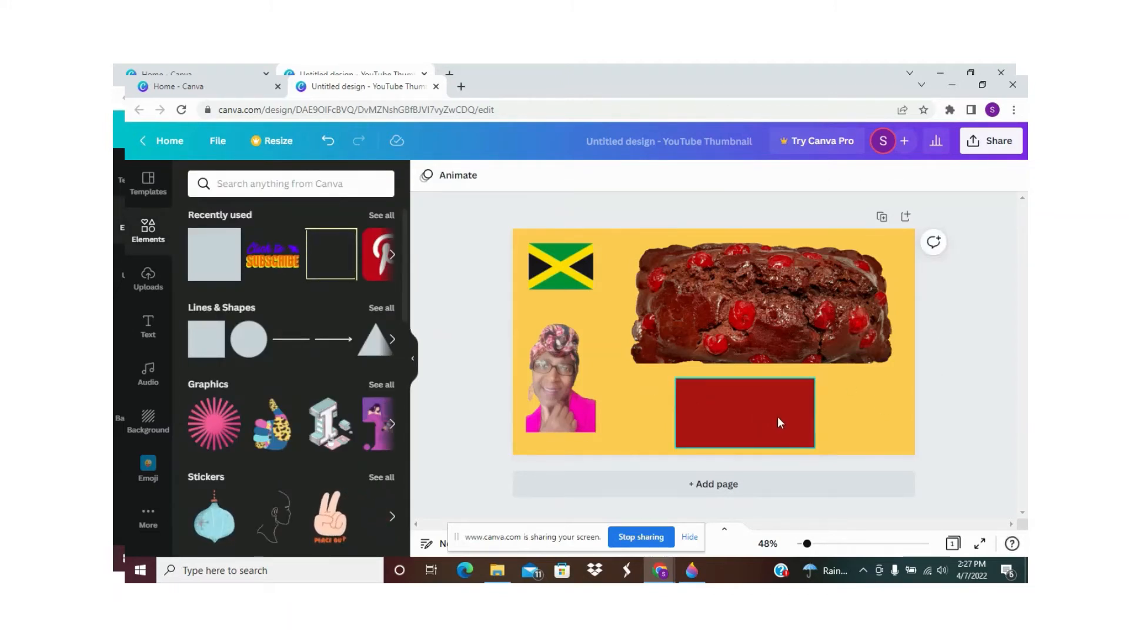
Step: Browse the text styles and add the recently used "My Boo" font combination to the page
left_click(149, 328)
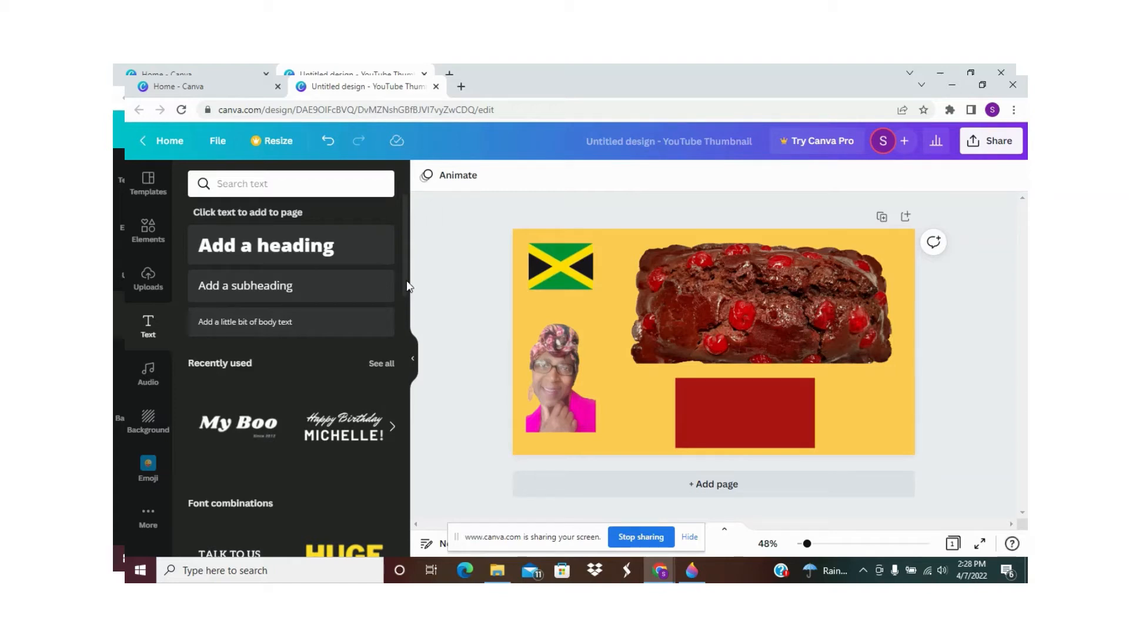
left_click_drag(408, 286, 393, 417)
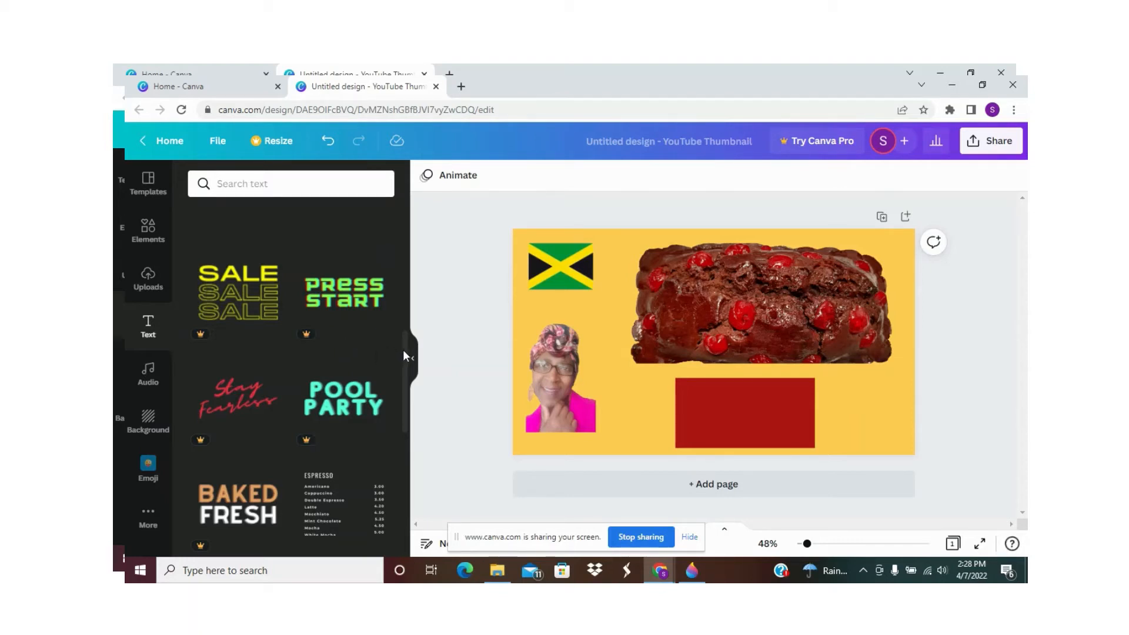
left_click_drag(404, 353, 410, 271)
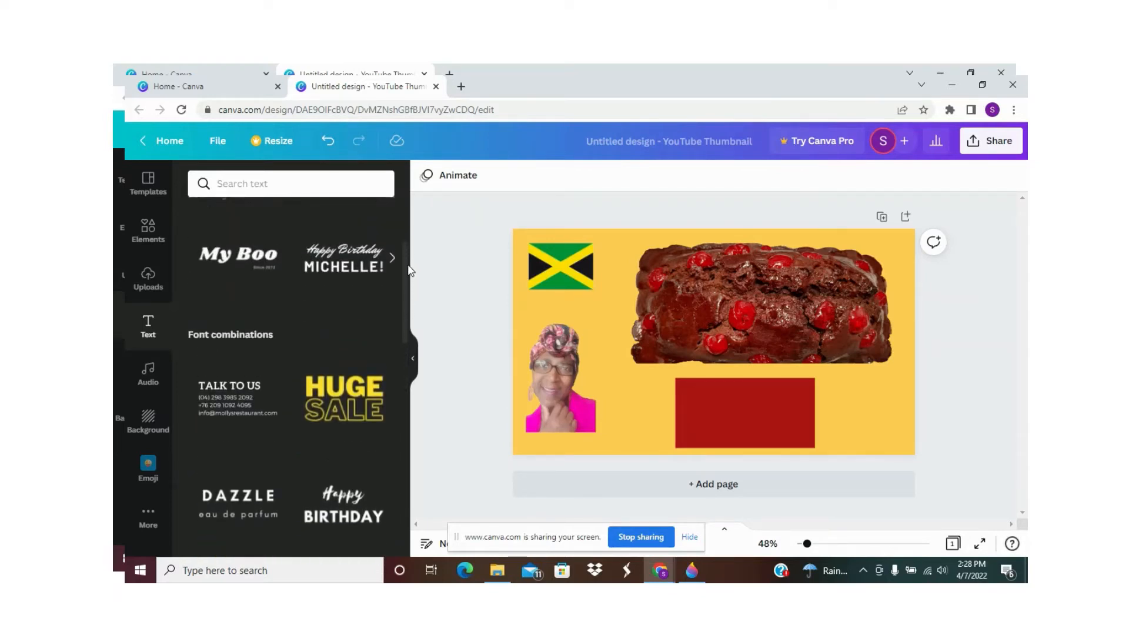
left_click(235, 264)
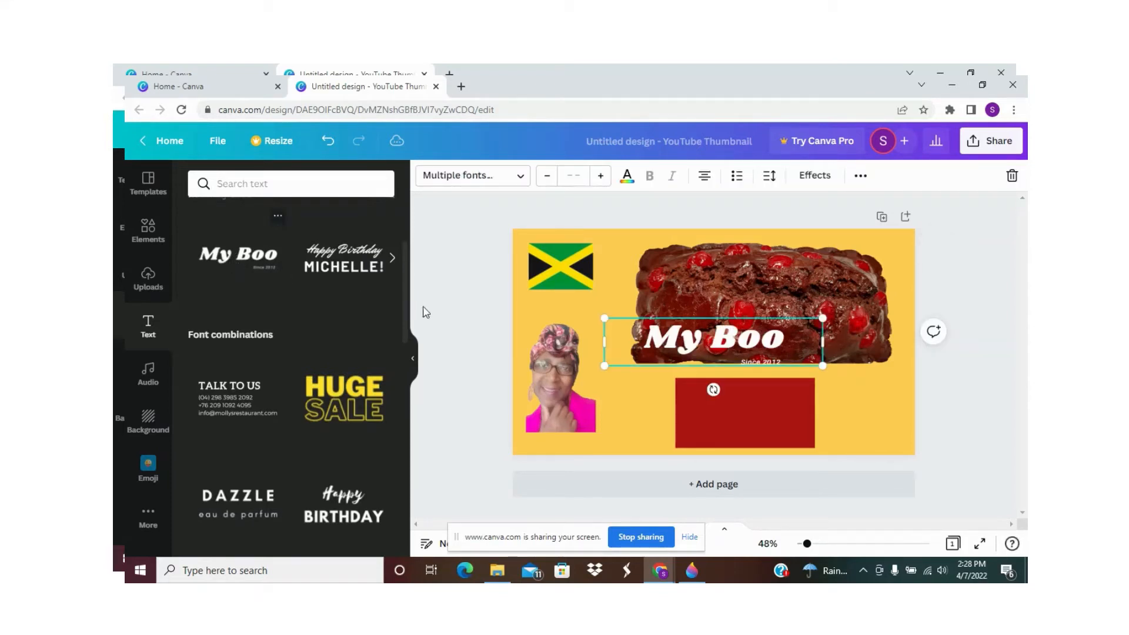
Step: Delete only the small "Since 2012" line from the text group and move the "My Boo" title onto the red rectangle
left_click(766, 364)
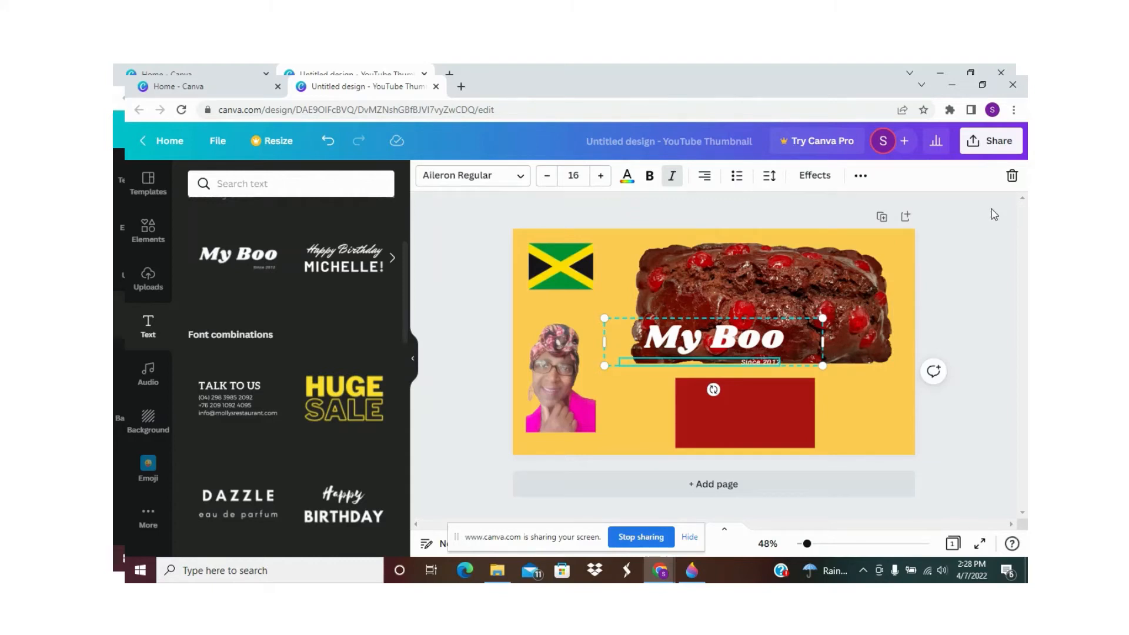
left_click(1011, 177)
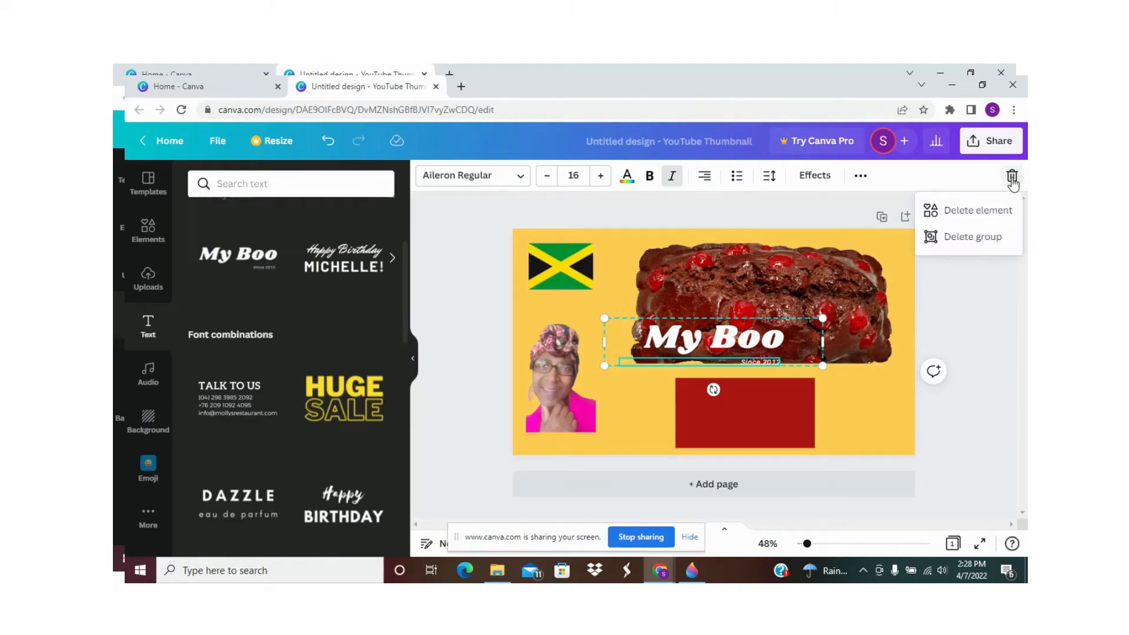
left_click(977, 211)
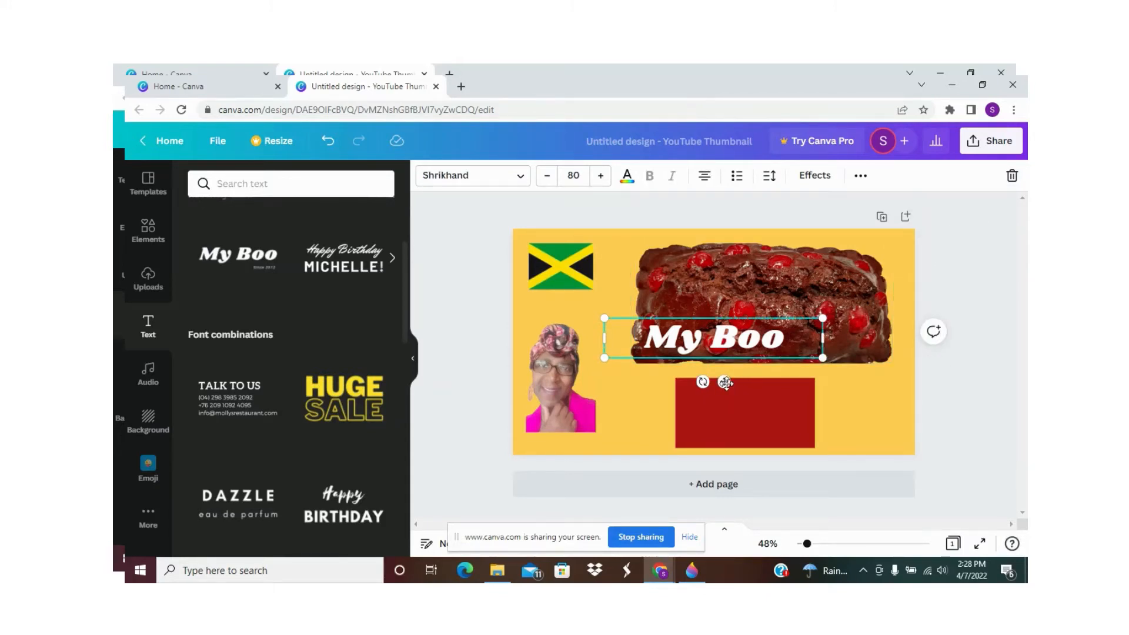
left_click_drag(726, 384, 755, 453)
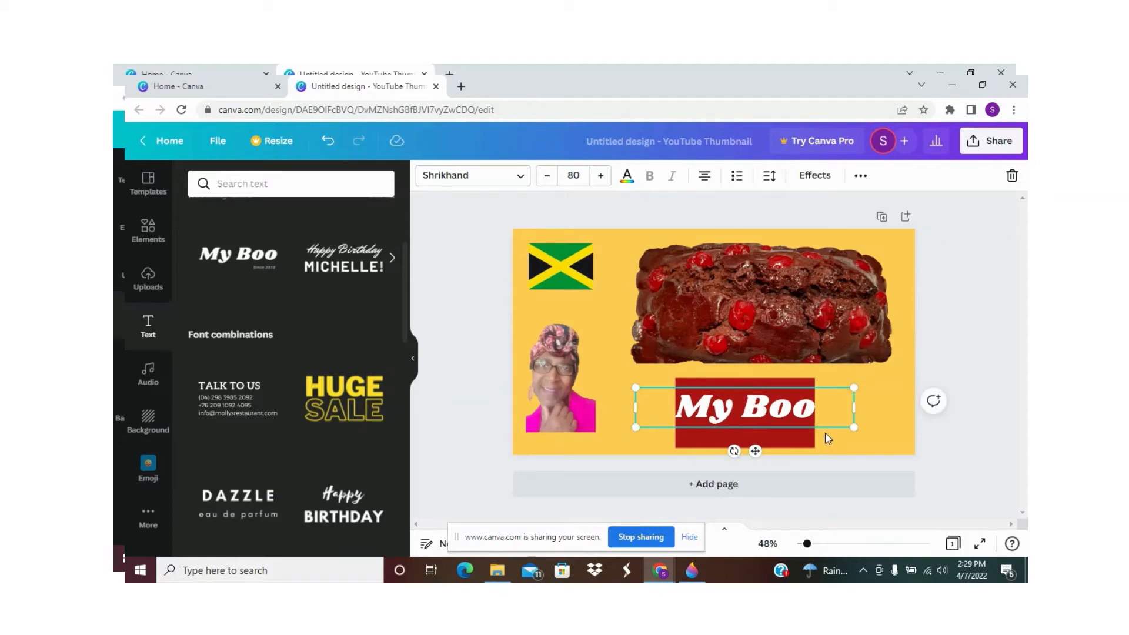
left_click(879, 426)
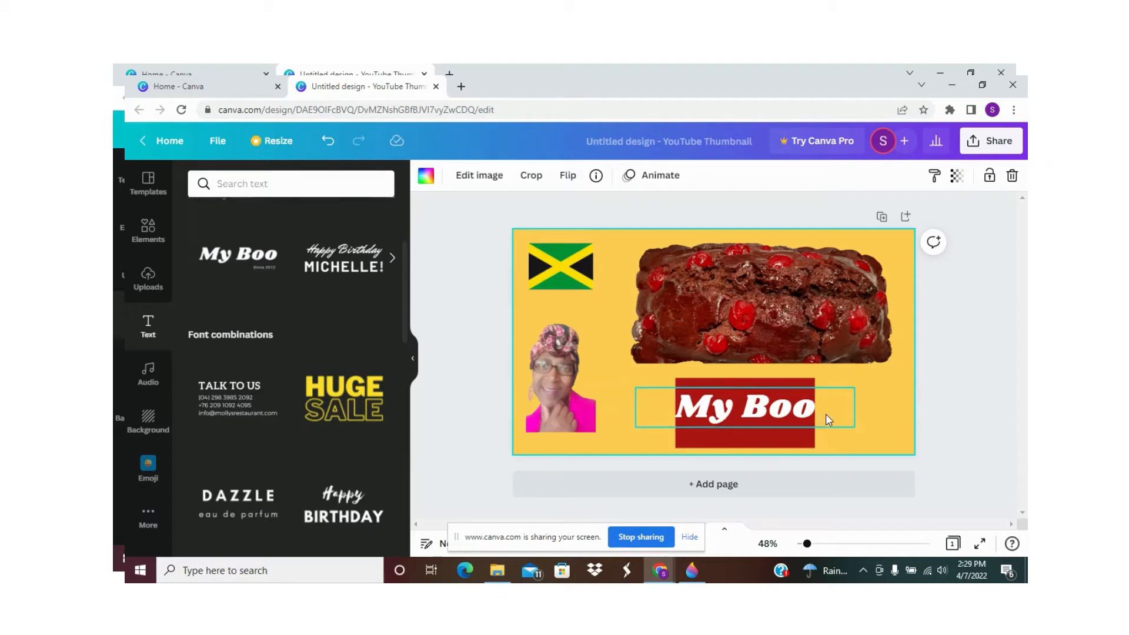
Step: Widen the red rectangle on both sides so it extends beyond the "My Boo" lettering
left_click(793, 382)
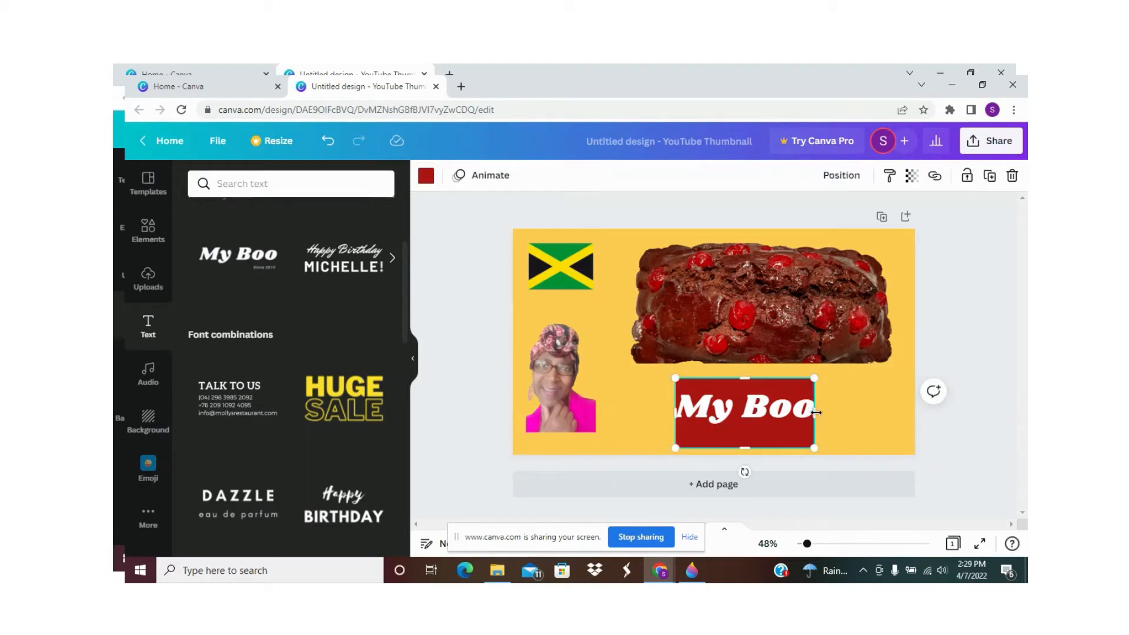
left_click_drag(816, 413, 841, 412)
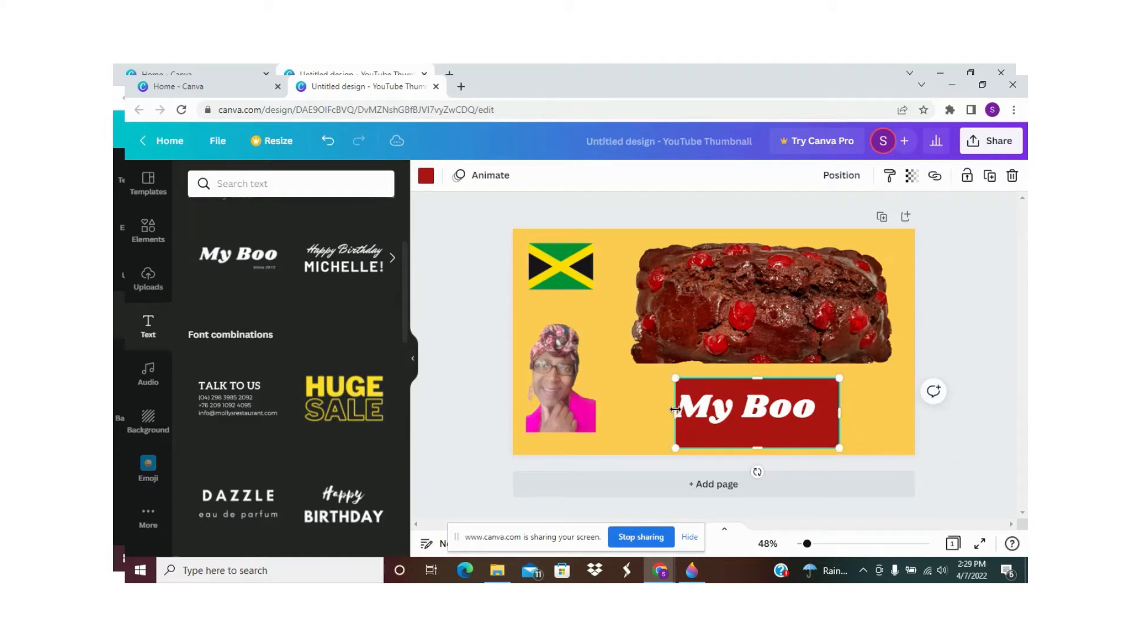
left_click_drag(676, 414, 661, 415)
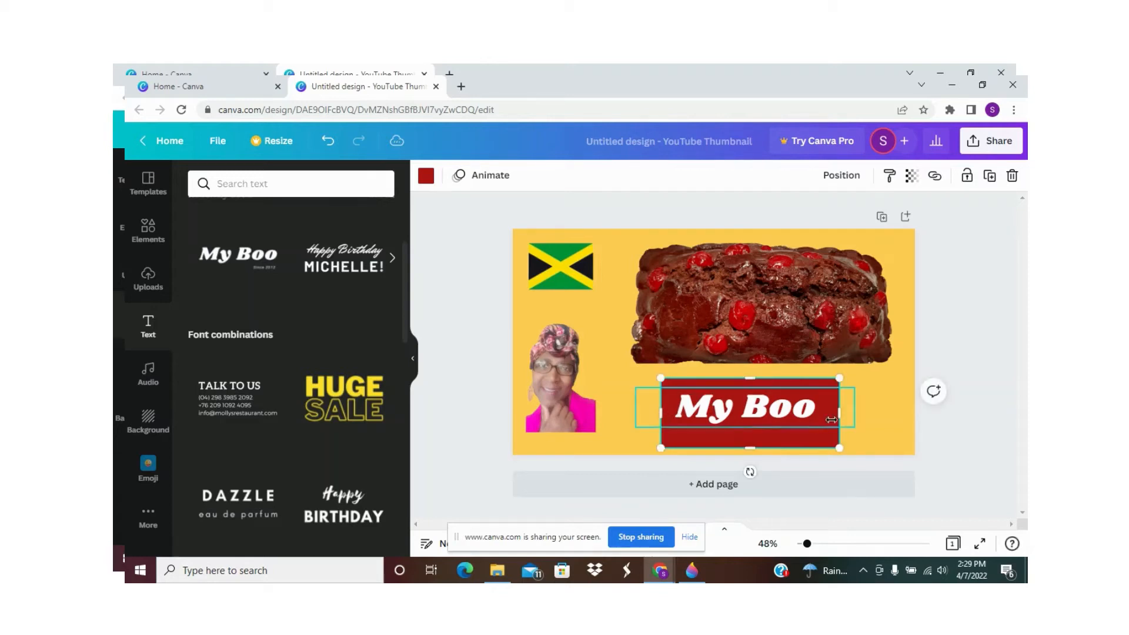
left_click(866, 424)
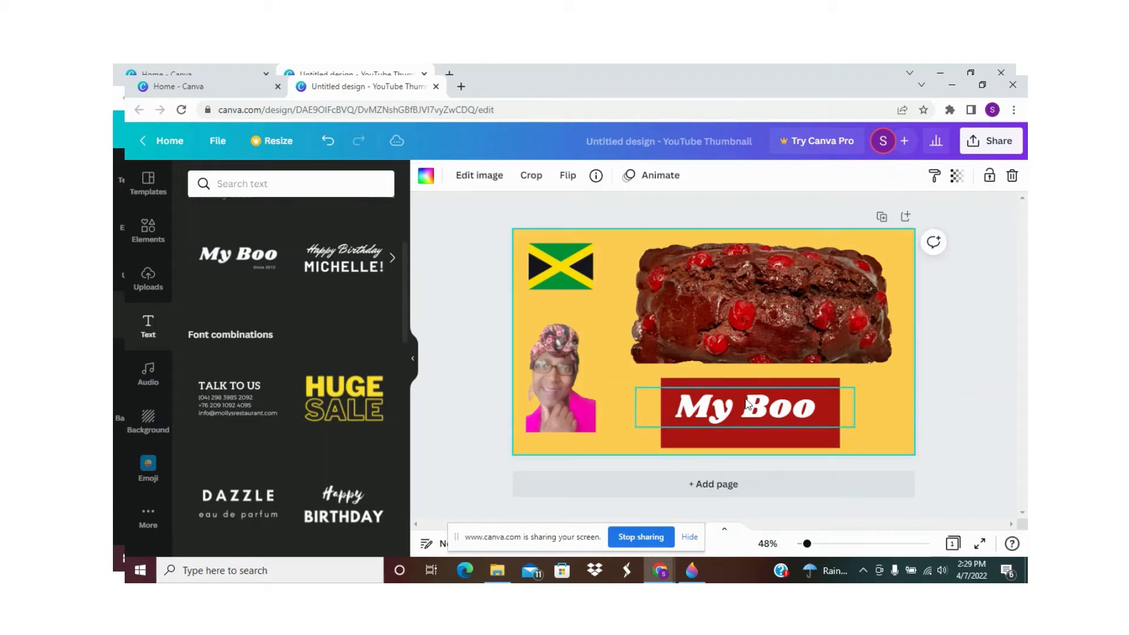
Step: Replace the "My Boo" text with "EASTER BUN"
left_click(749, 416)
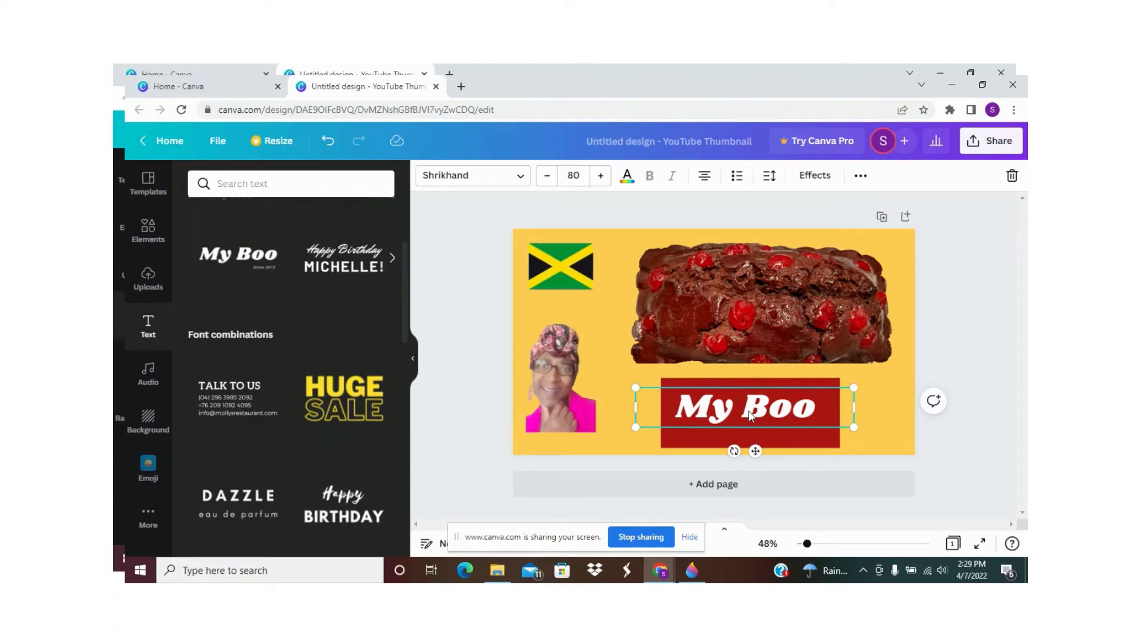
left_click(749, 414)
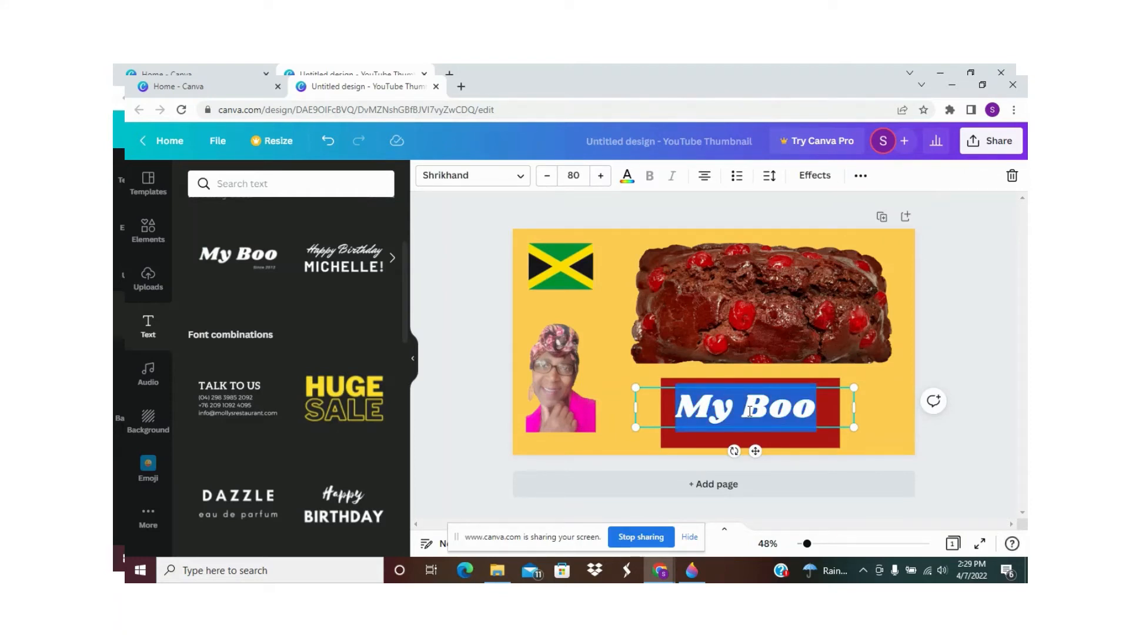
type("EAS")
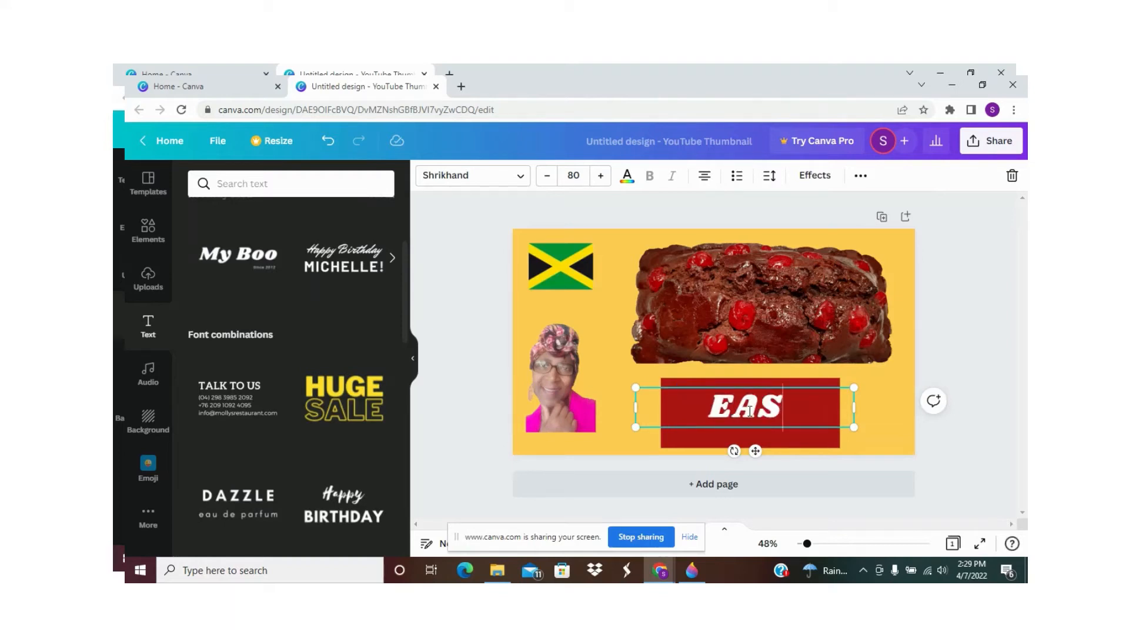
type("TER ")
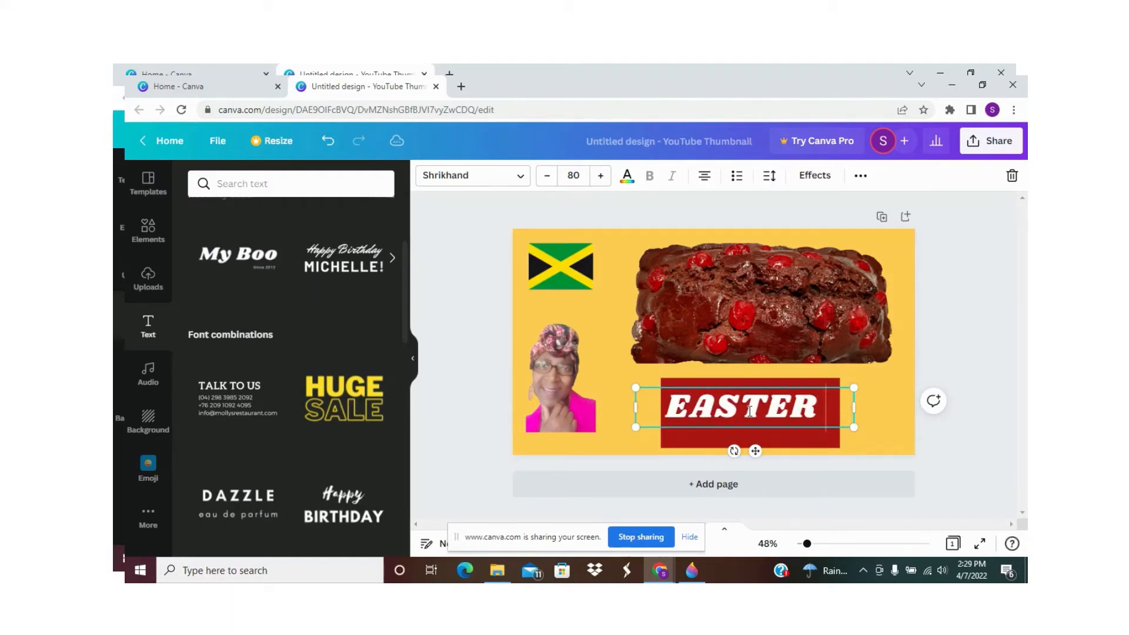
type("BKUN")
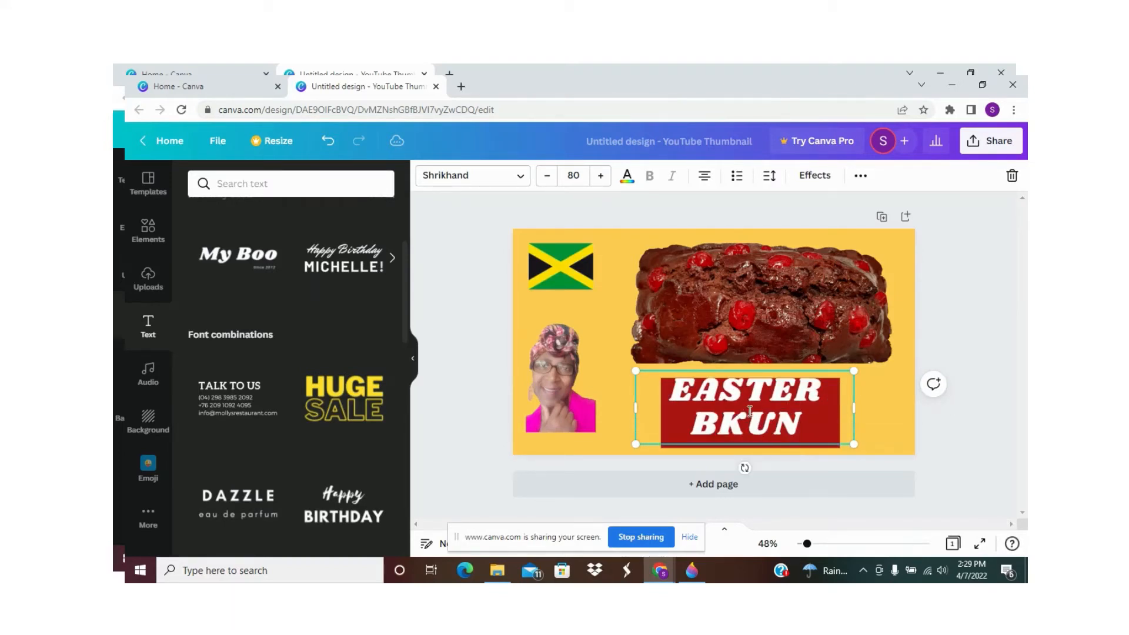
key("BackSpace")
key("BackSpace")
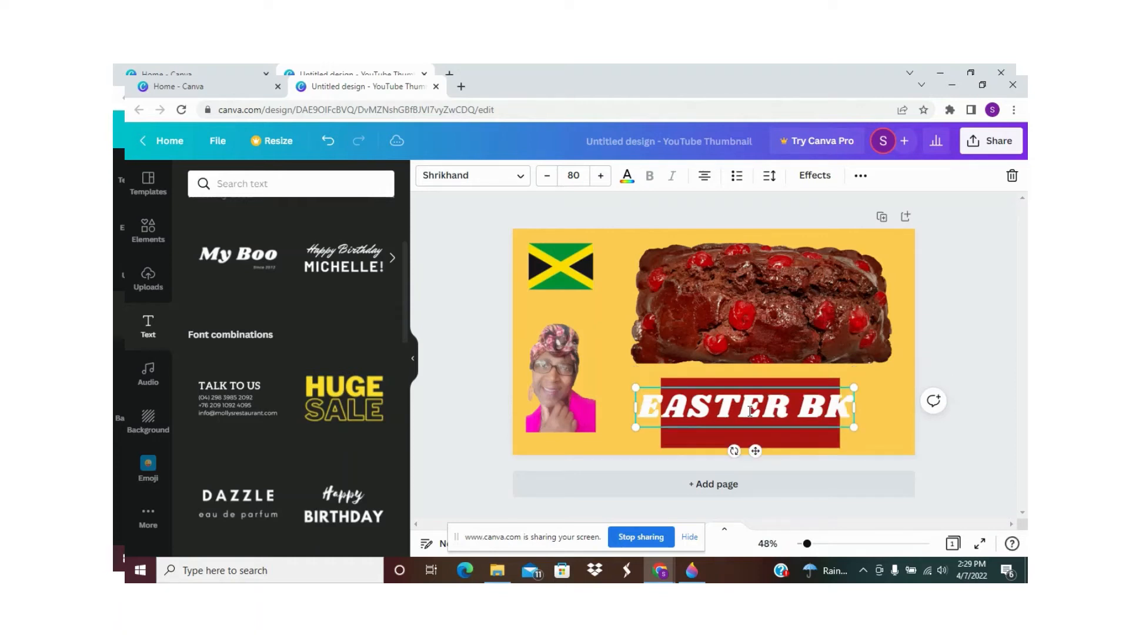
key("BackSpace")
type("UN")
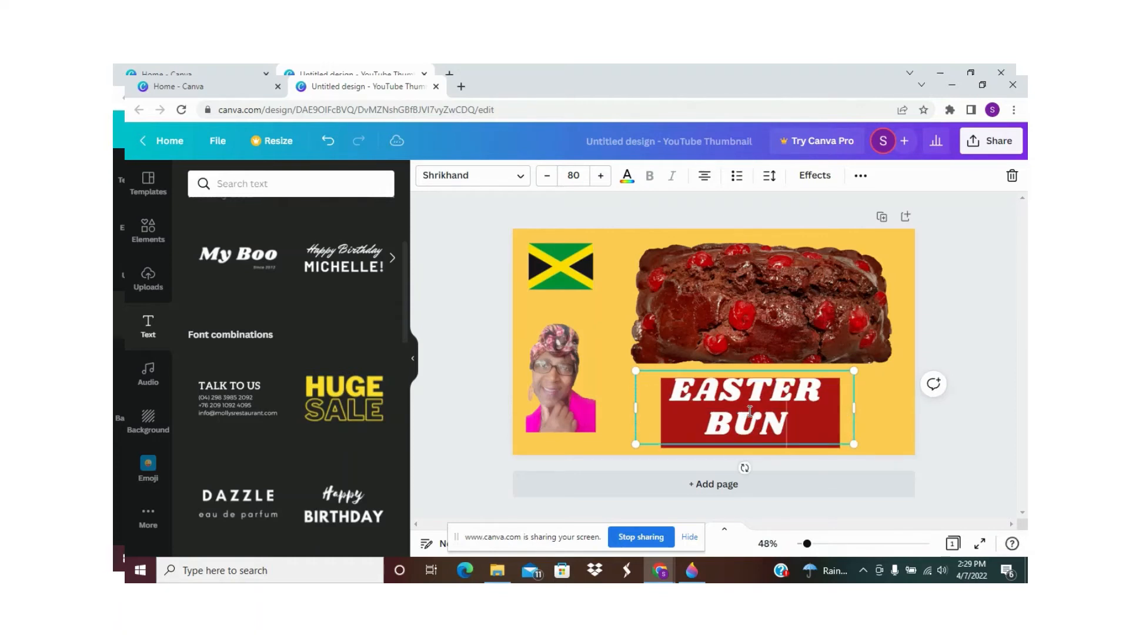
left_click(882, 431)
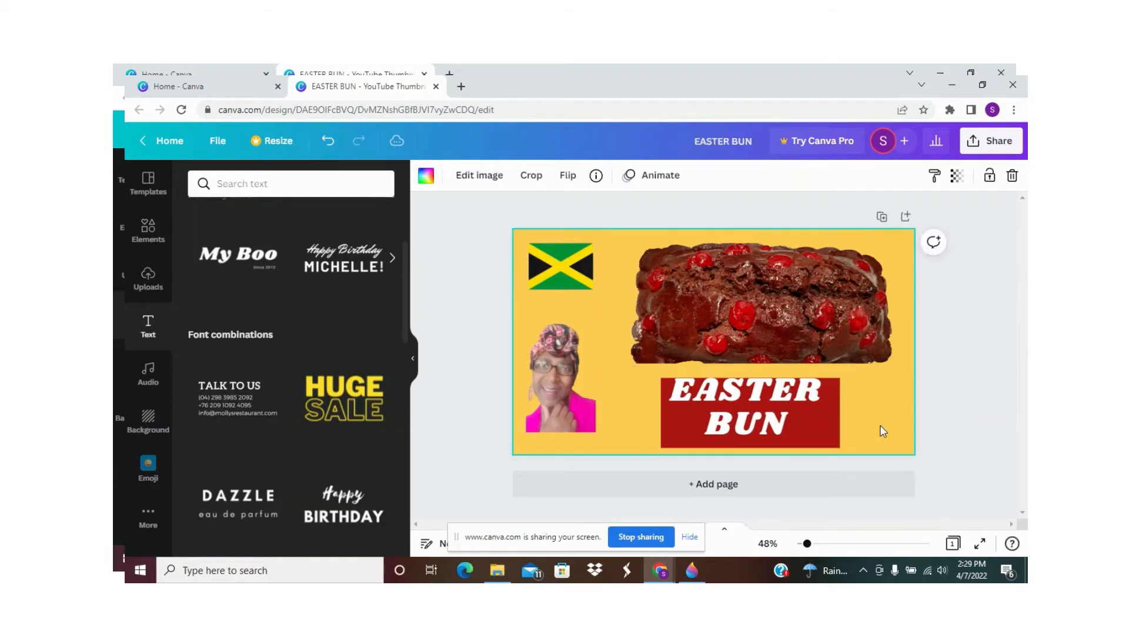
Step: Nudge the "EASTER BUN" text down slightly and widen its box to about 798 so the title fits on one line
left_click(748, 396)
left_click_drag(749, 395, 746, 395)
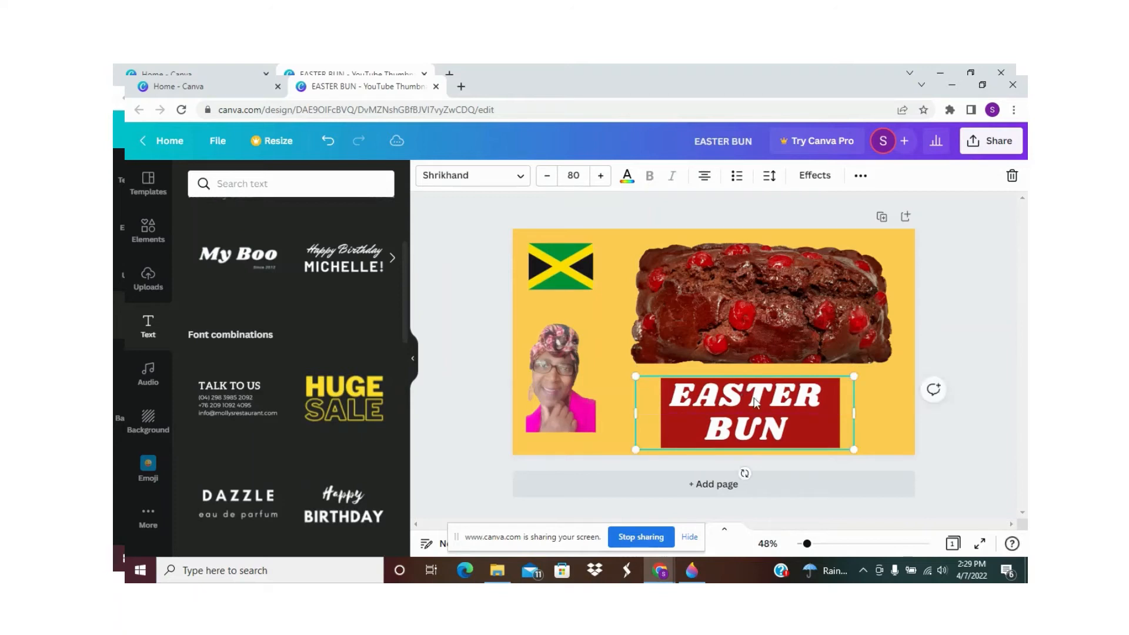
left_click(894, 412)
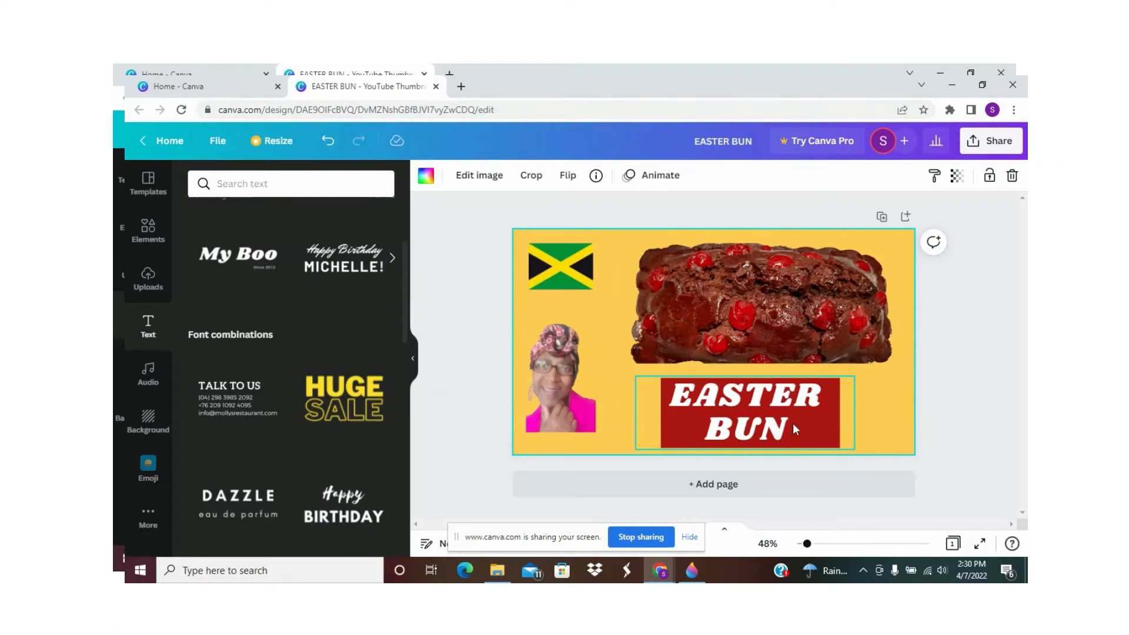
left_click(845, 414)
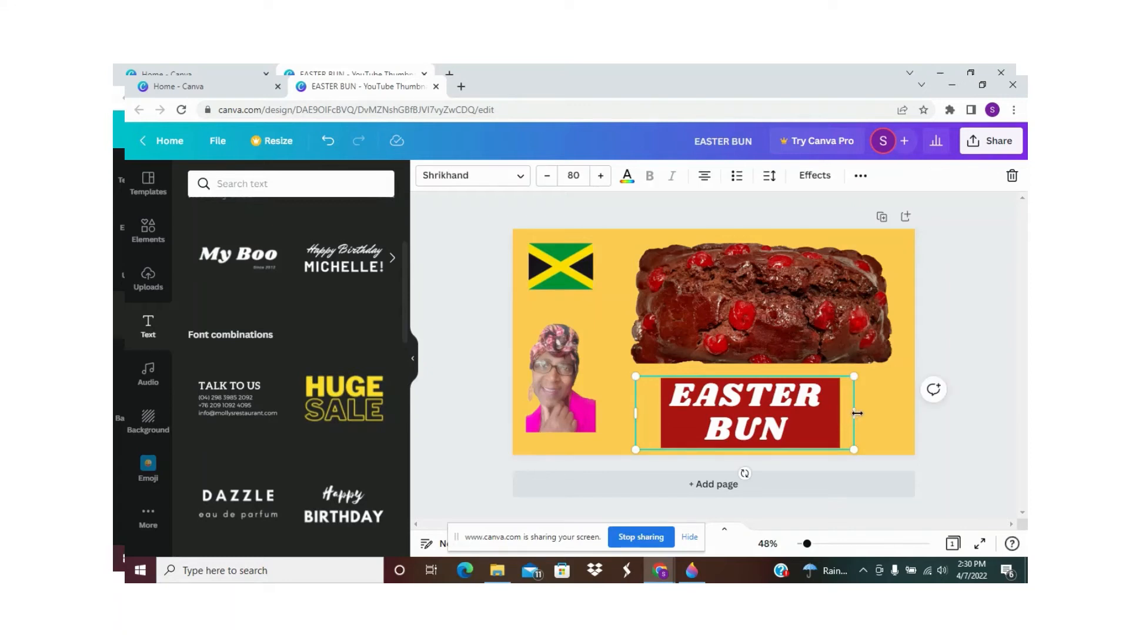
left_click_drag(856, 413, 889, 412)
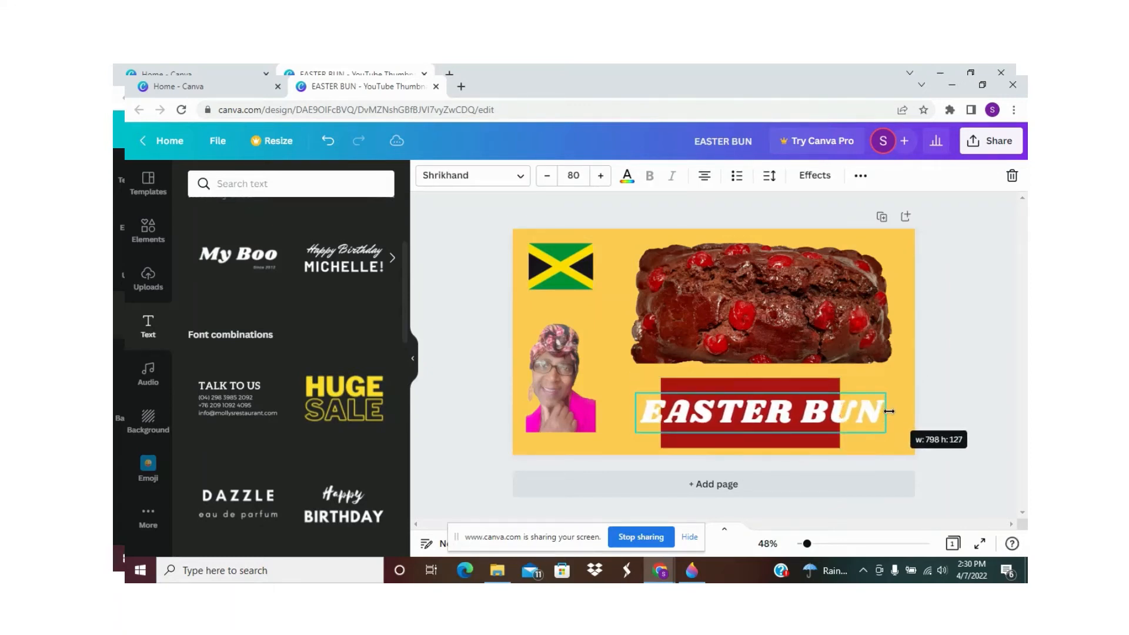
left_click(970, 436)
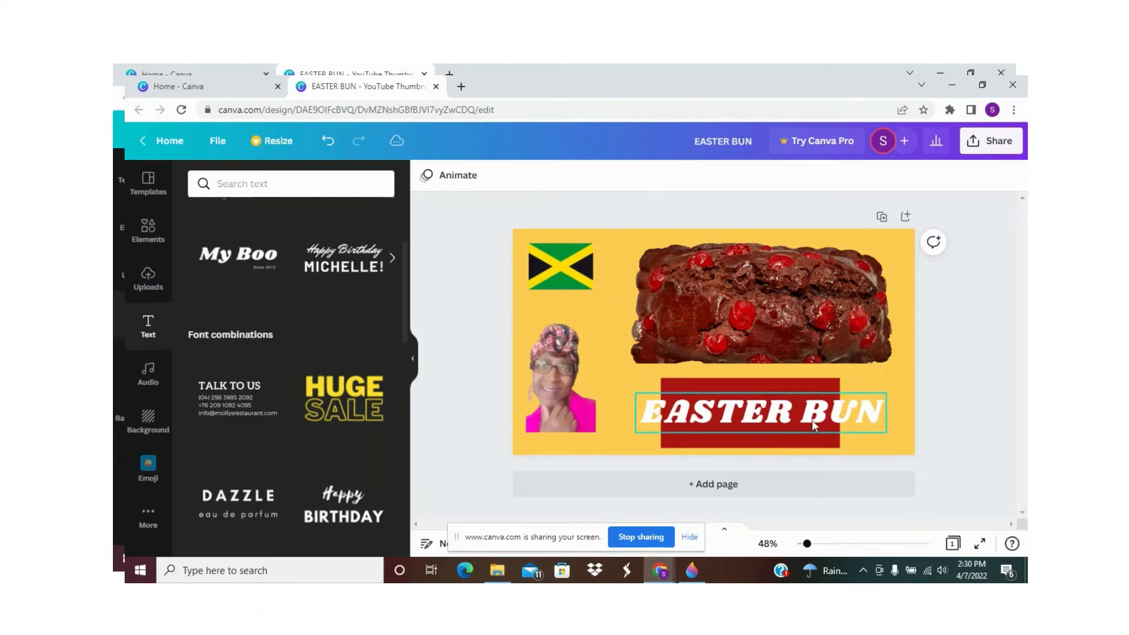
Step: Extend the red rectangle on both sides until it backs the full width of the "EASTER BUN" title
left_click(828, 384)
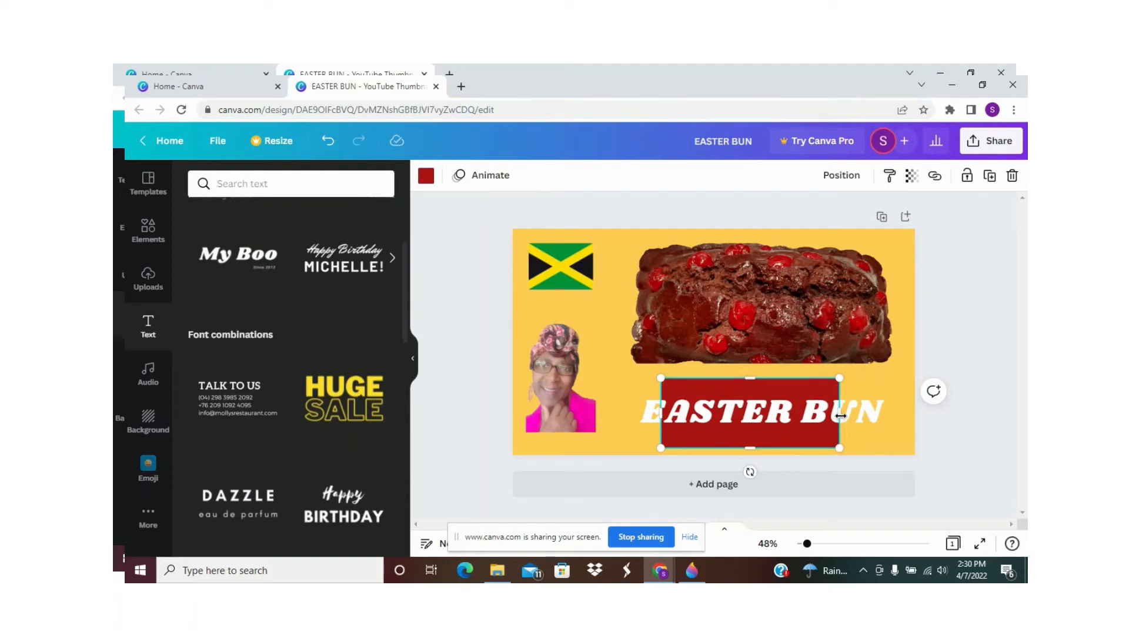
left_click_drag(840, 415, 885, 416)
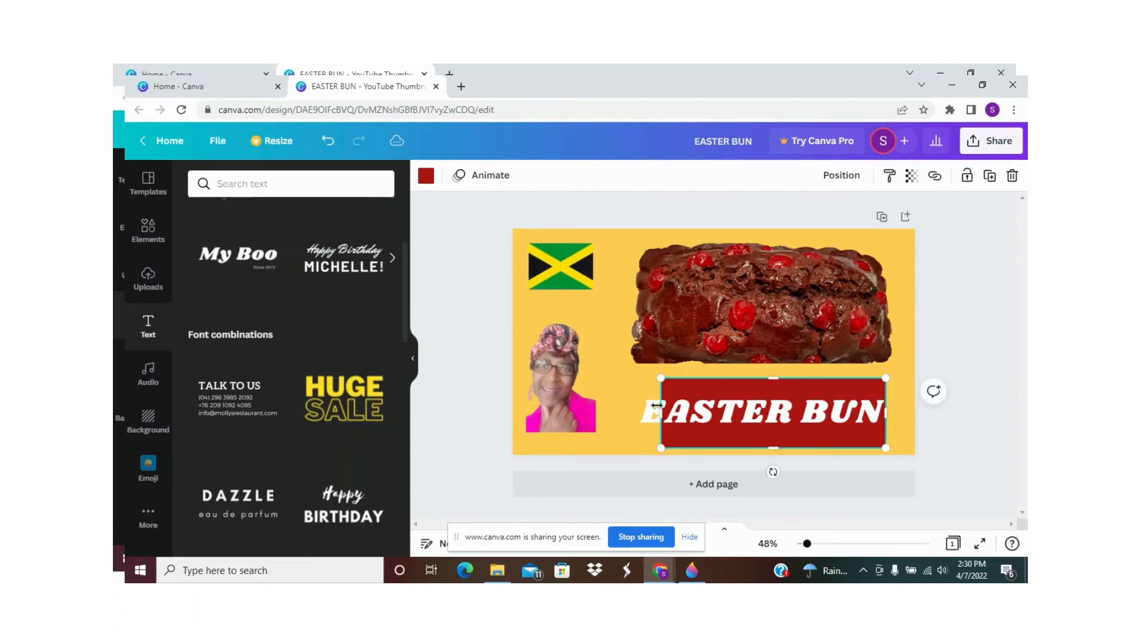
left_click_drag(663, 413, 644, 414)
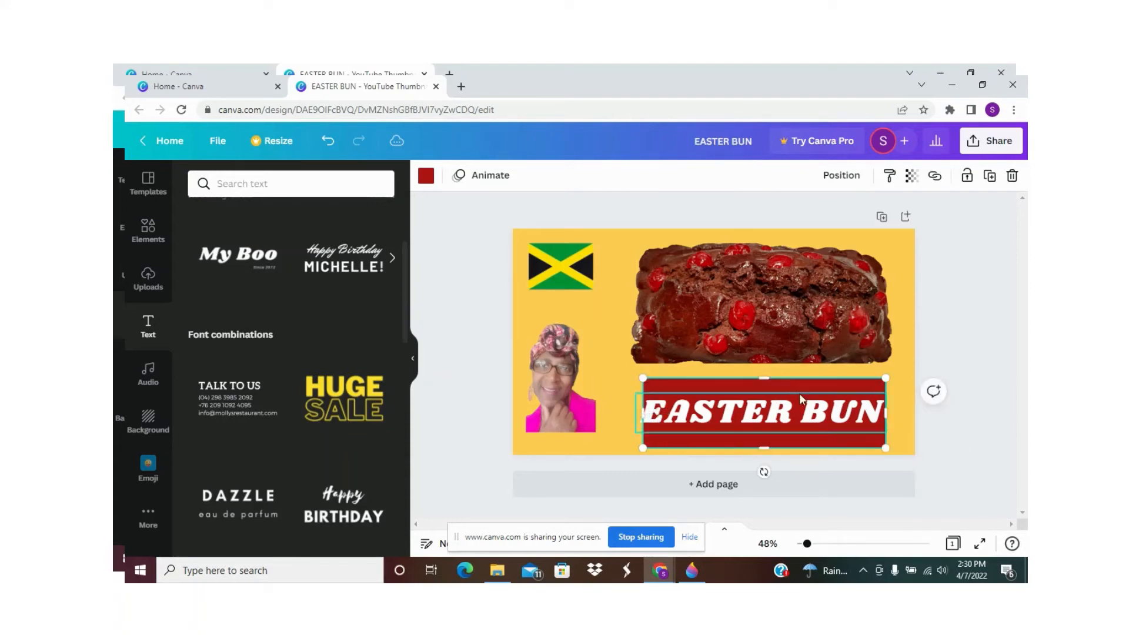
left_click(904, 408)
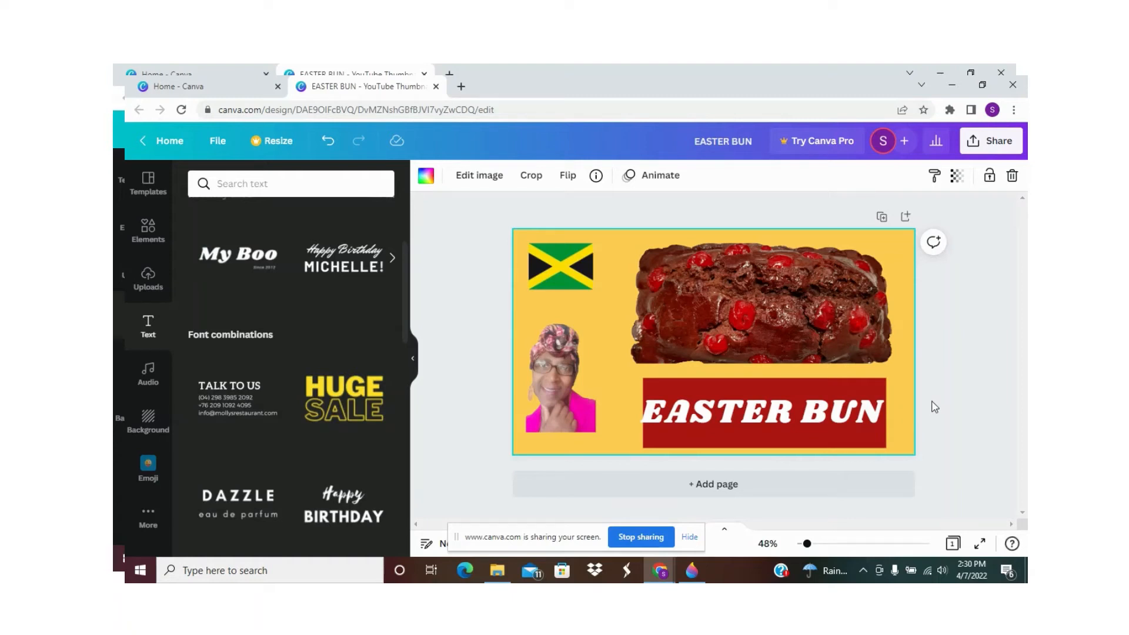
left_click(666, 381)
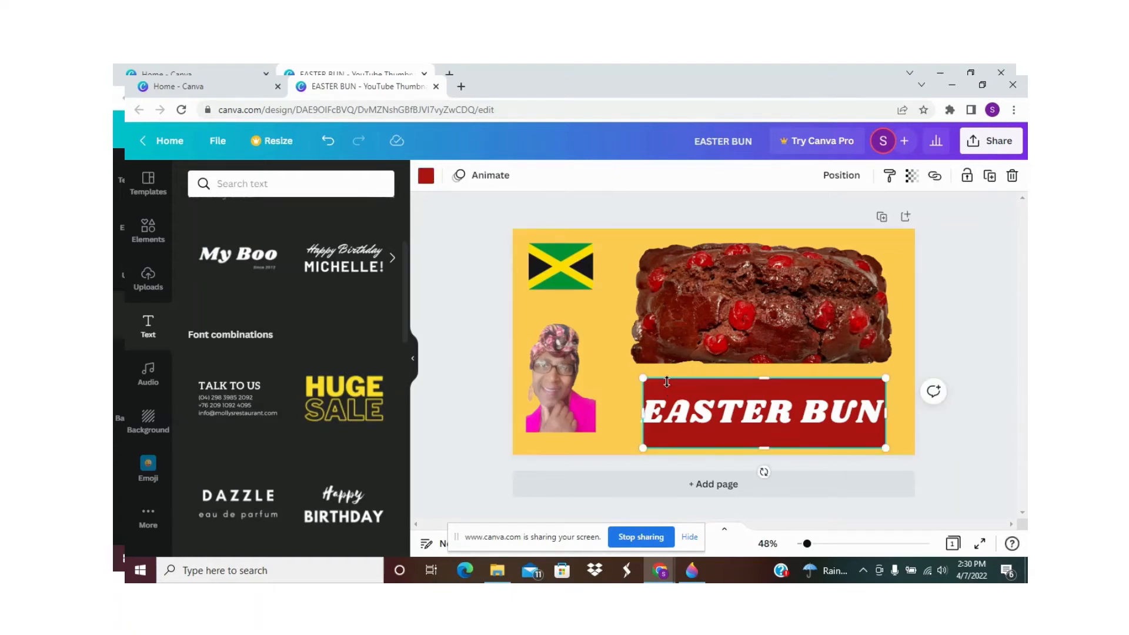
left_click_drag(643, 413, 639, 413)
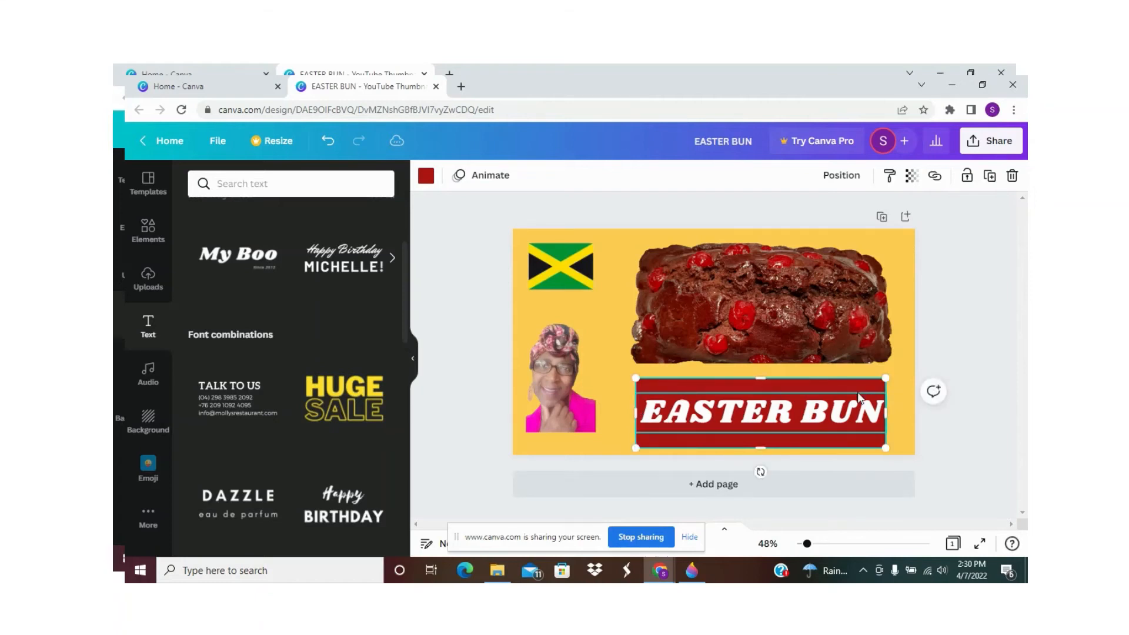
Step: Try purple, light gray, magenta and black on the "EASTER BUN" text before coloring it the document's yellow
left_click(904, 369)
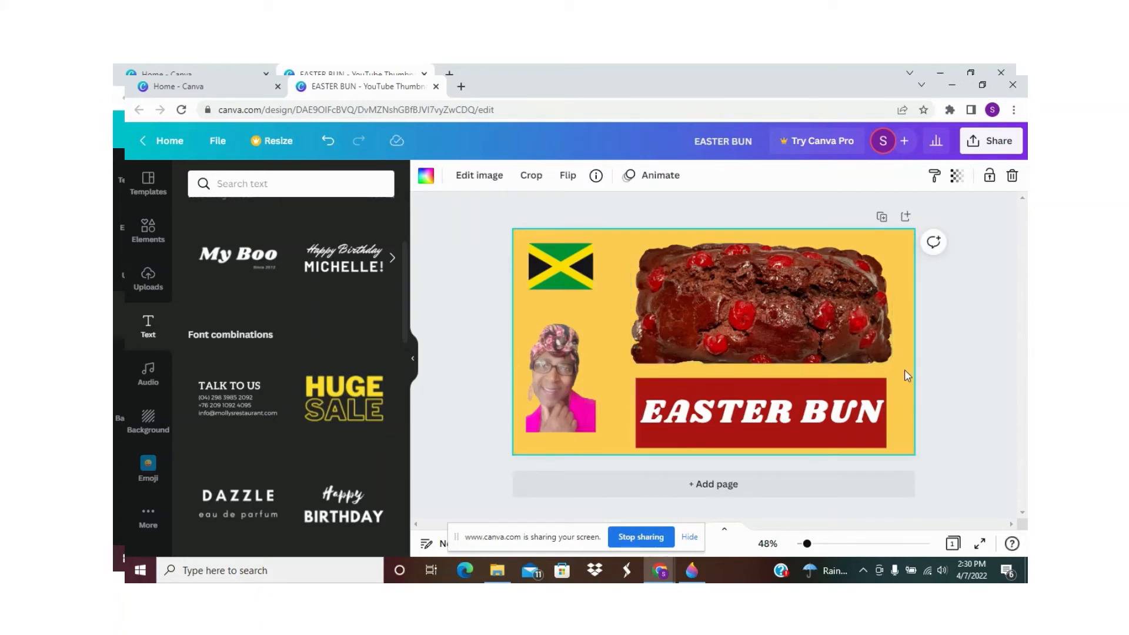
left_click(757, 416)
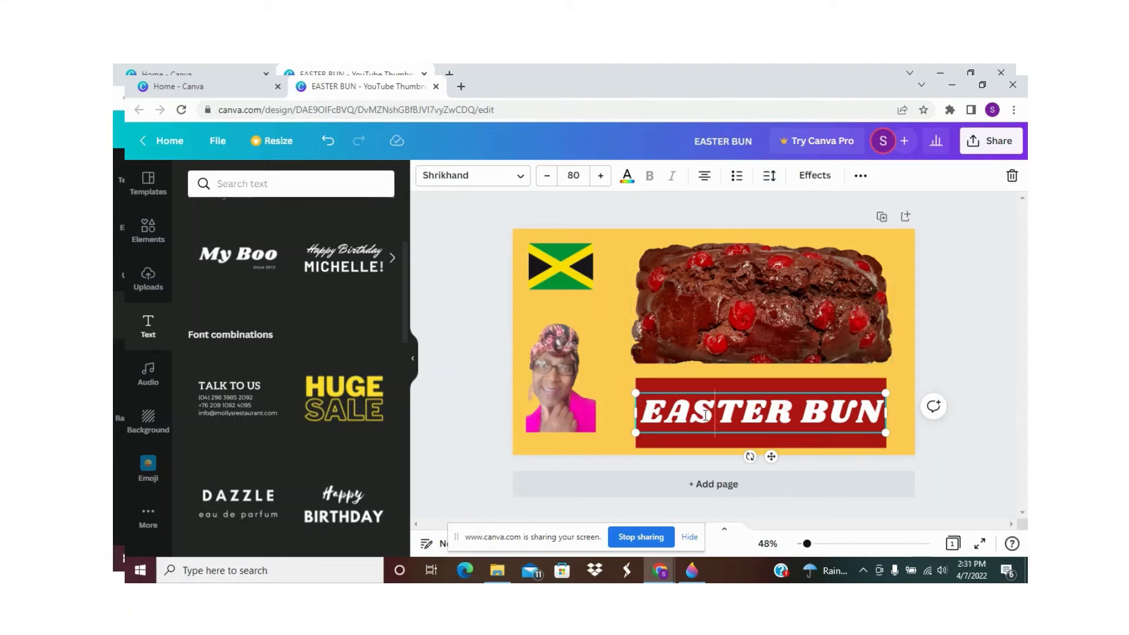
left_click(626, 177)
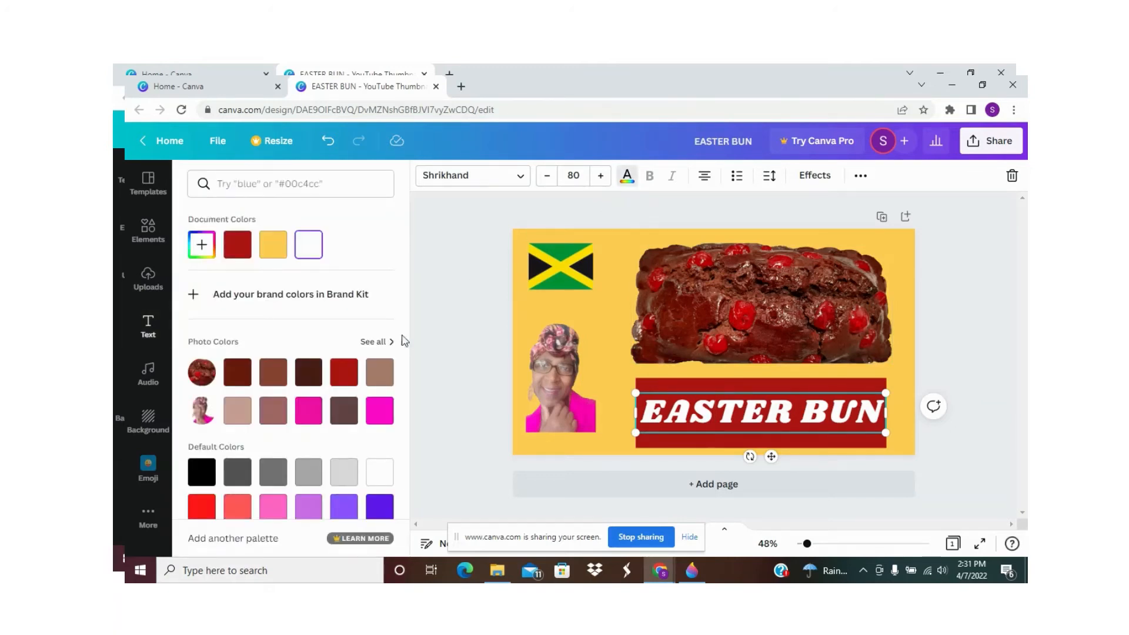
left_click(379, 507)
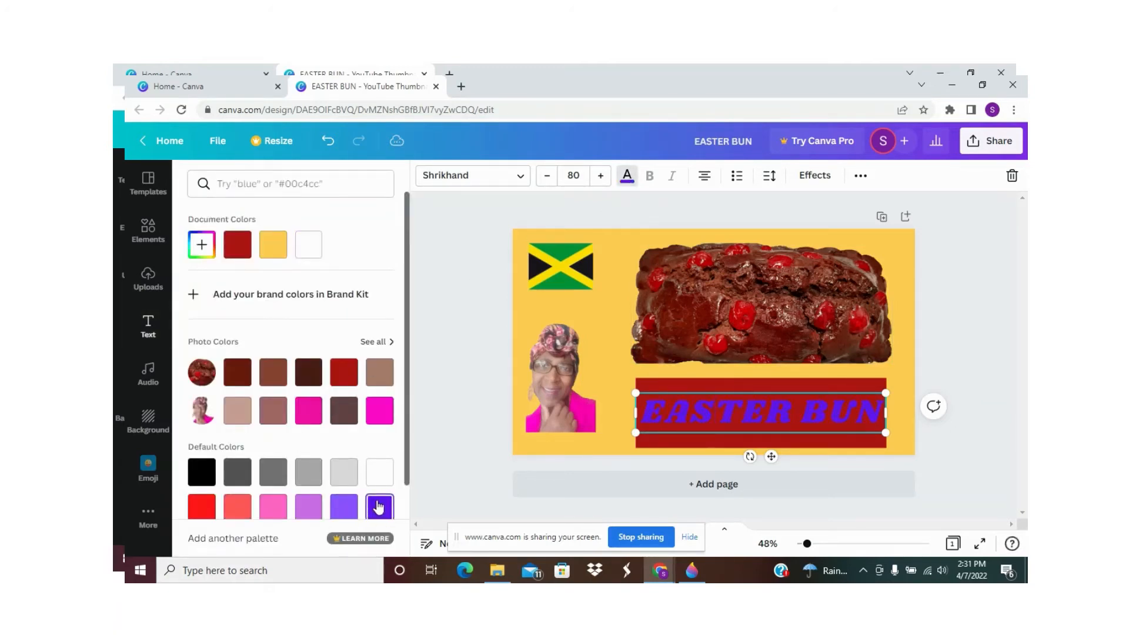
left_click(344, 479)
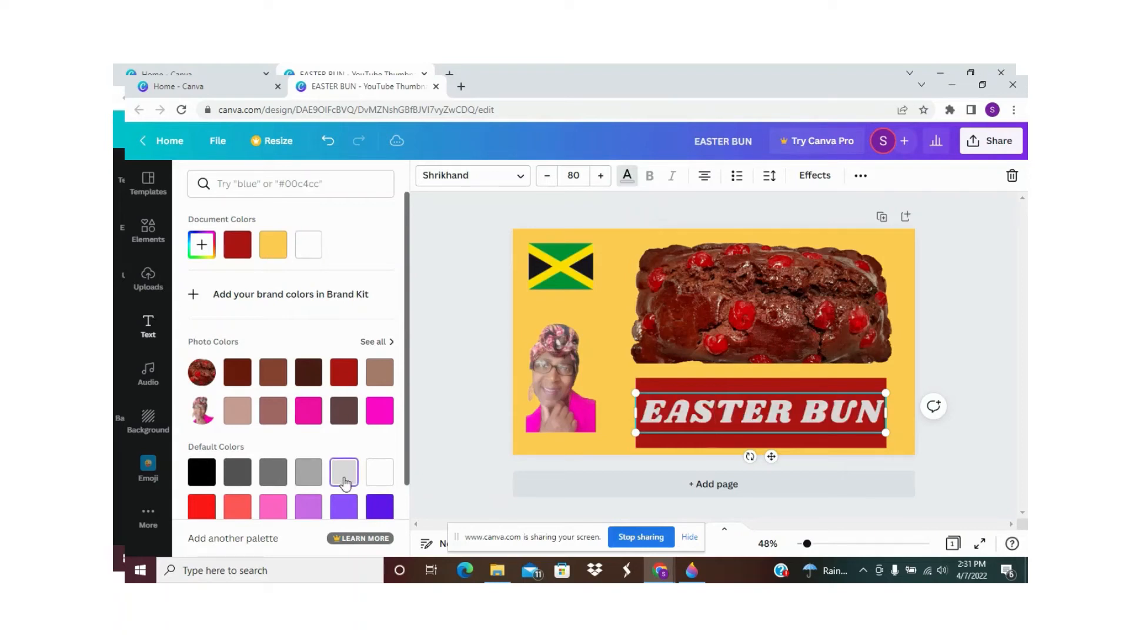
left_click(378, 410)
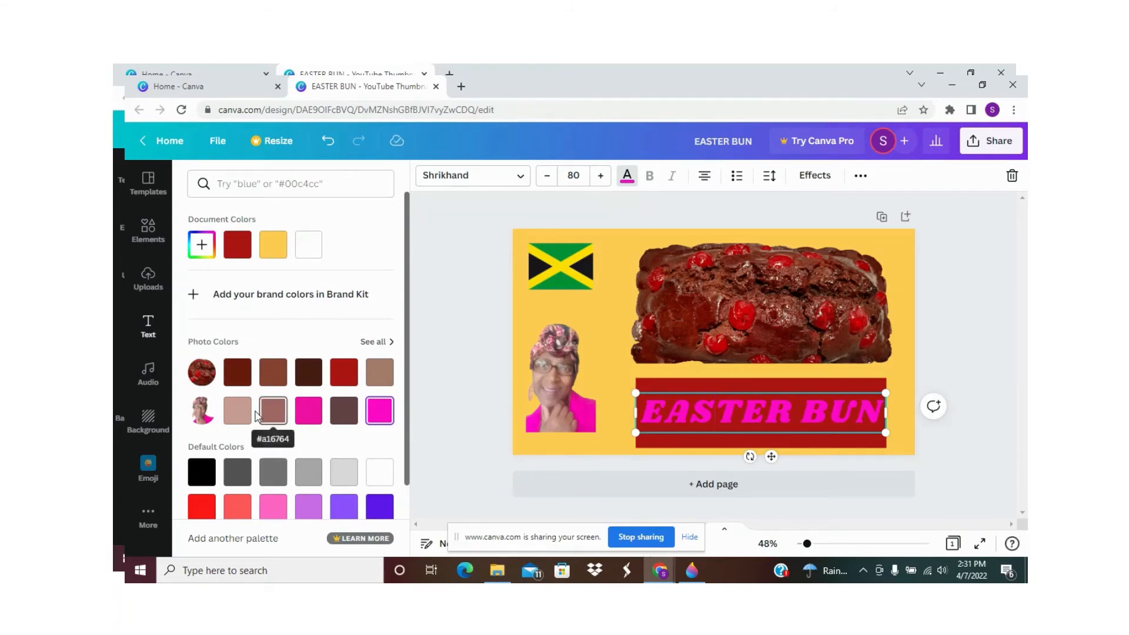
left_click(199, 471)
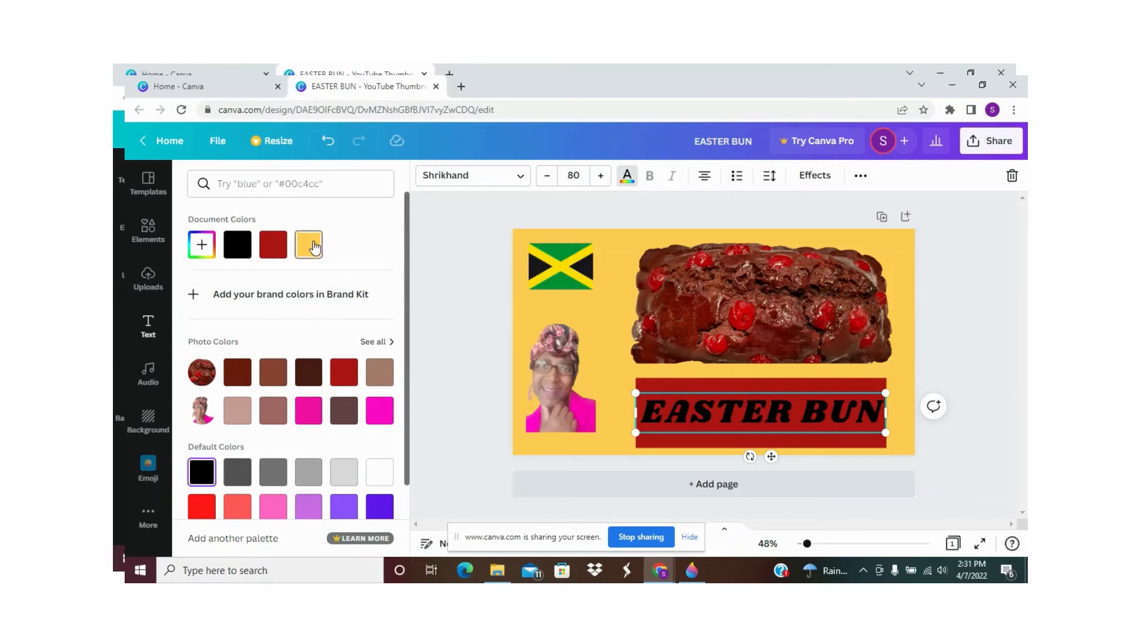
left_click(314, 245)
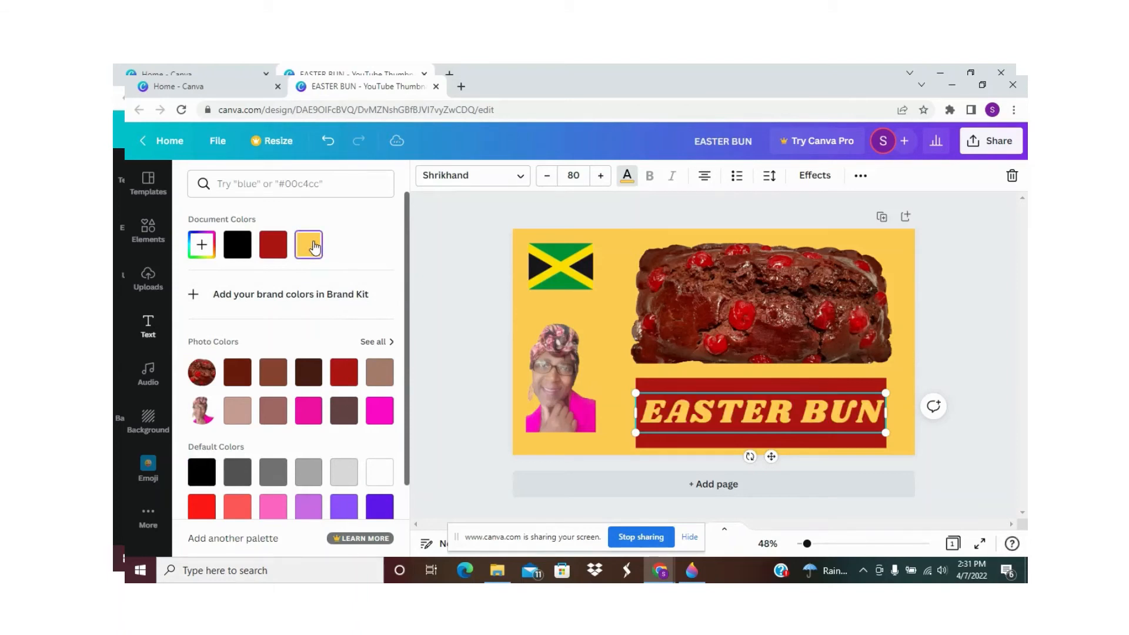
key("Escape")
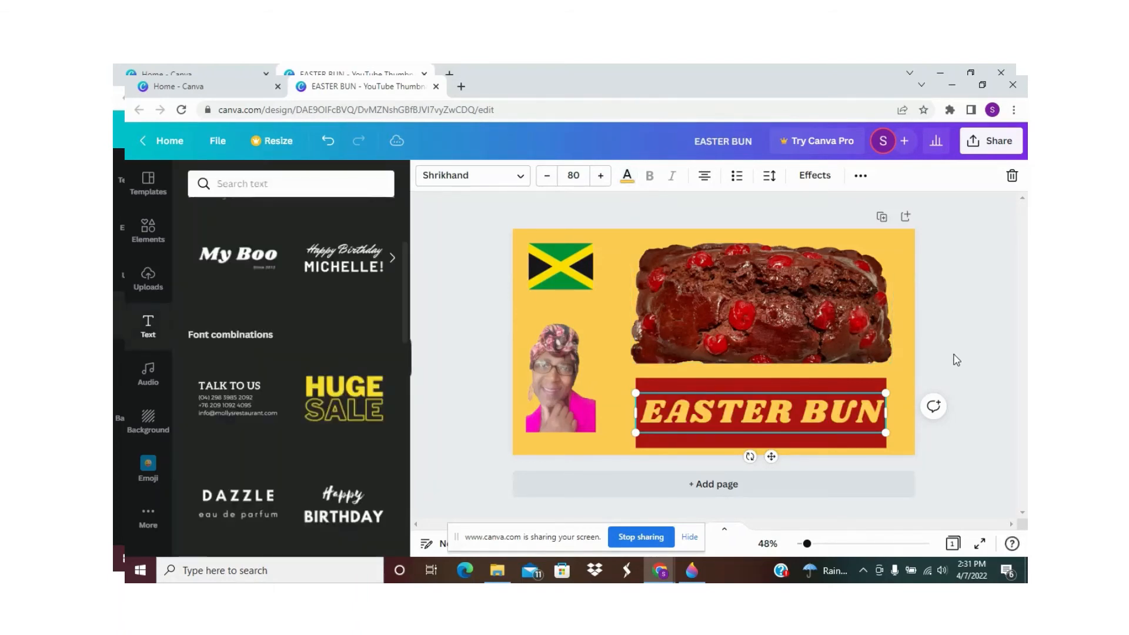
key("Escape")
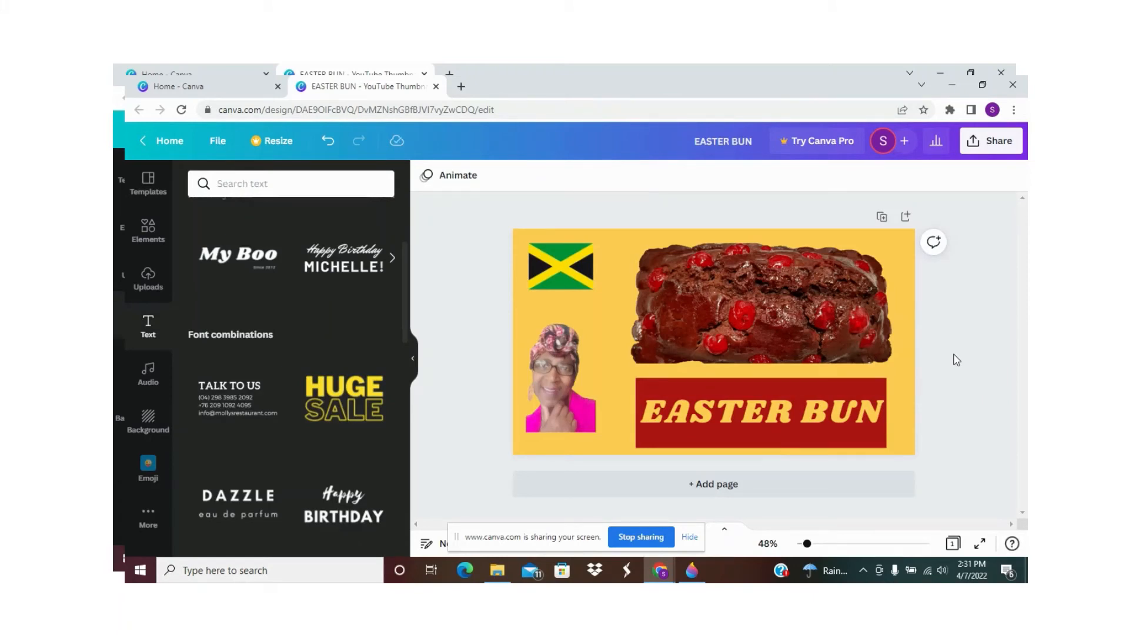
Step: Add the smiling emoji with its tongue out, shrink it and place it between the flag, portrait and cake
left_click(148, 464)
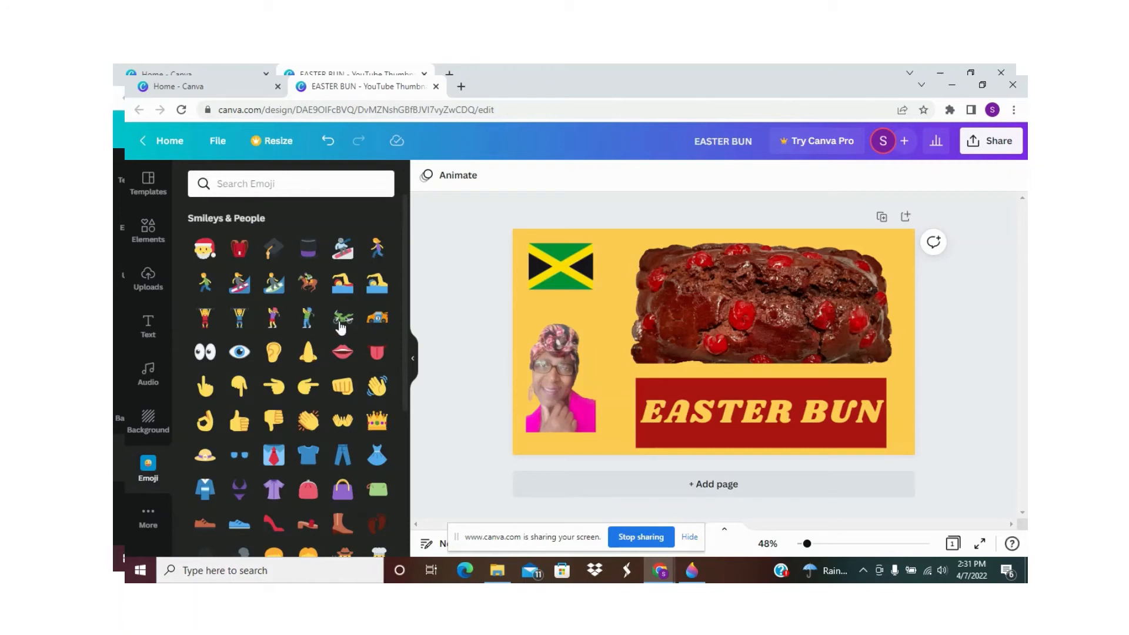
scroll(399, 347, "down", 6)
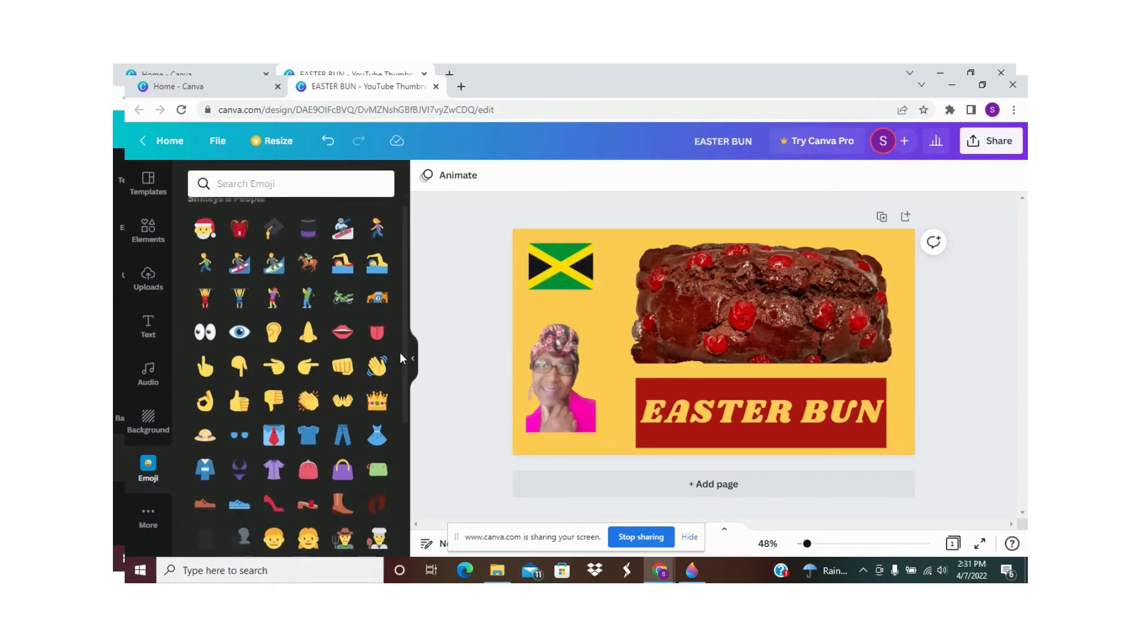
scroll(407, 501, "down", 4)
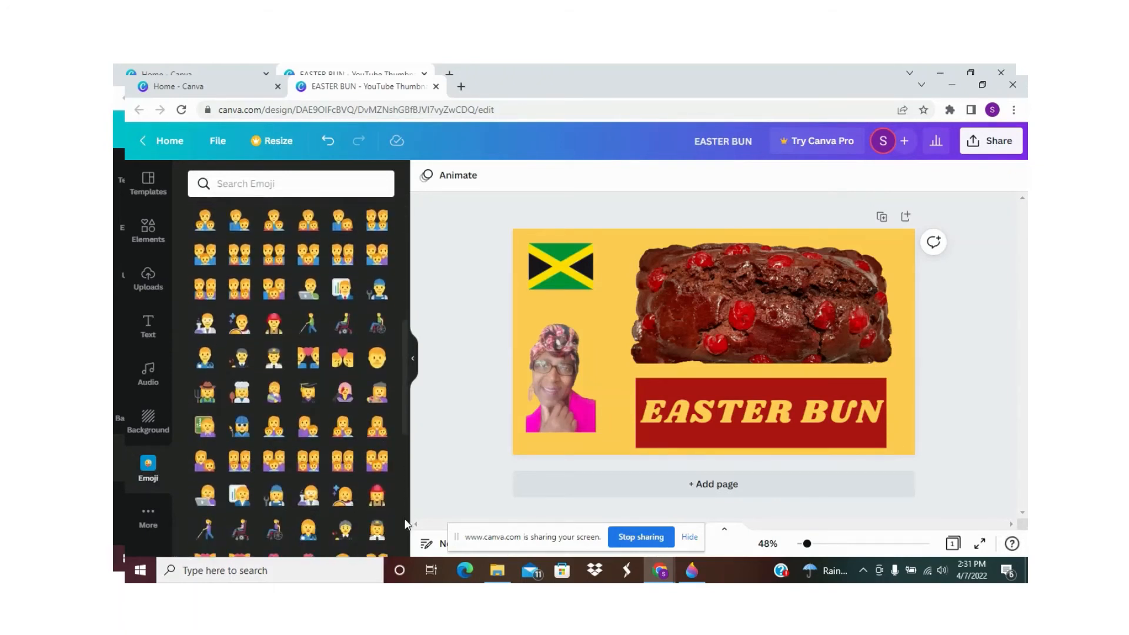
left_click_drag(403, 578, 404, 582)
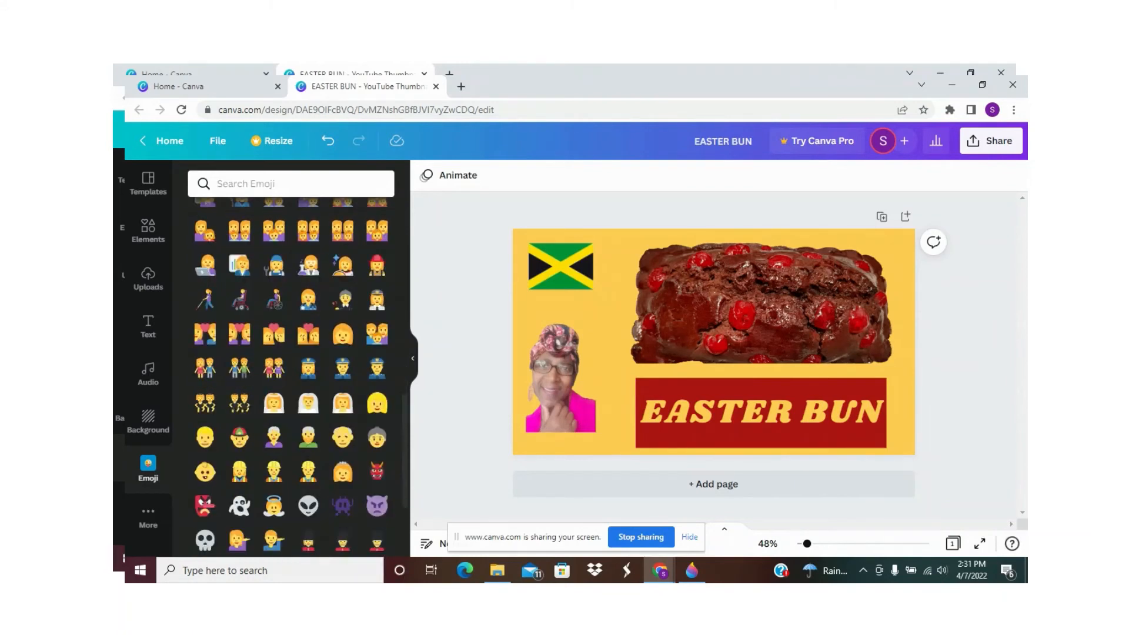
scroll(402, 502, "down", 4)
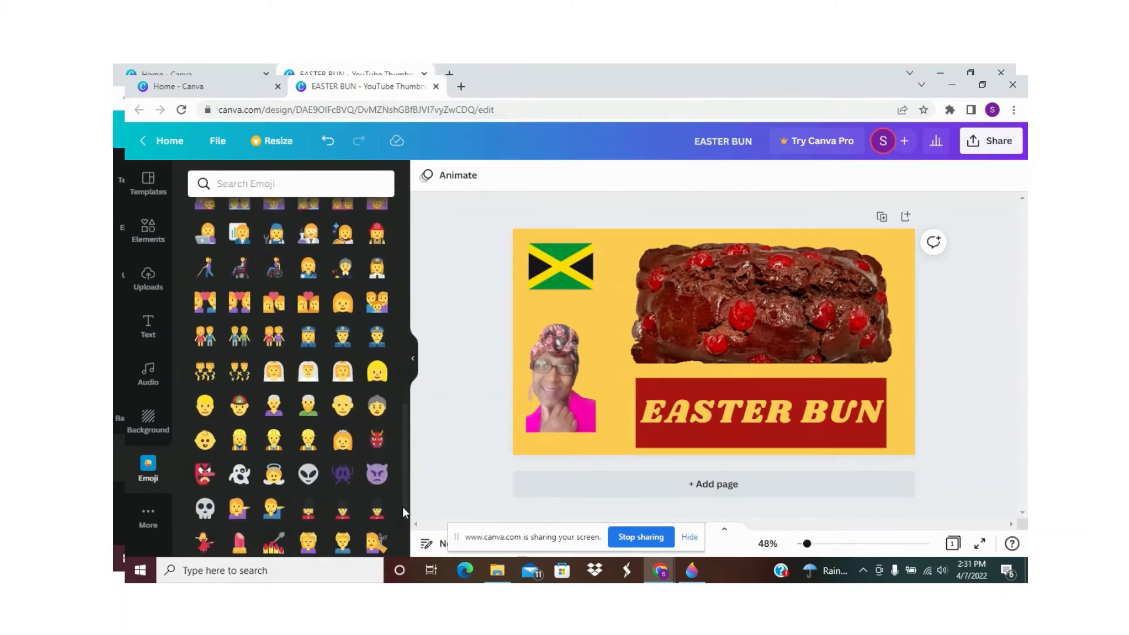
scroll(404, 552, "down", 3)
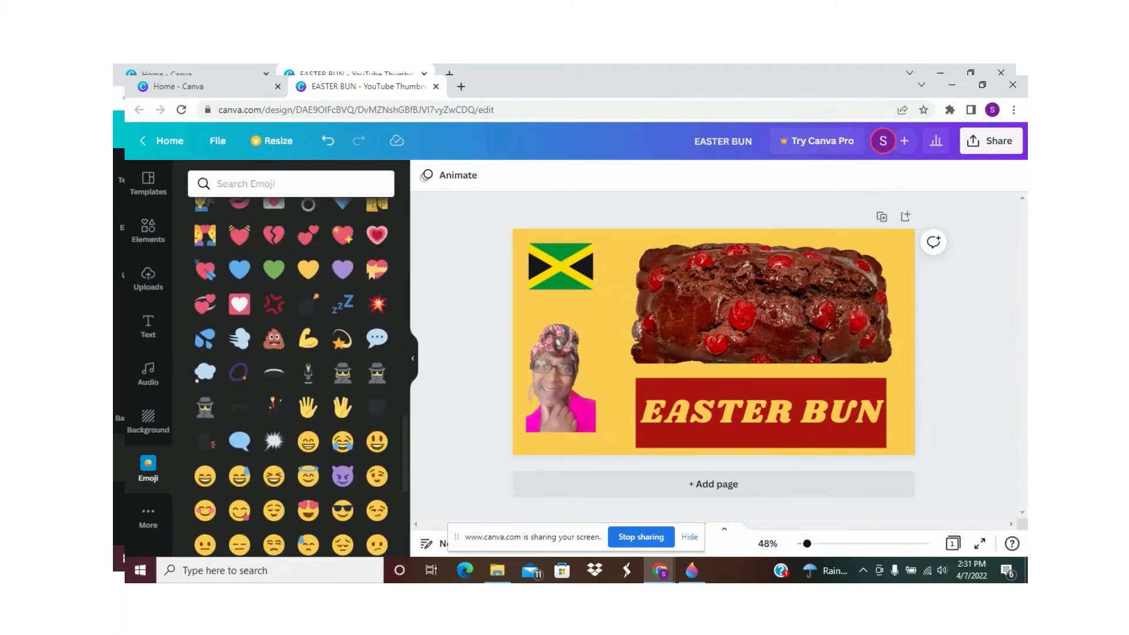
left_click(239, 510)
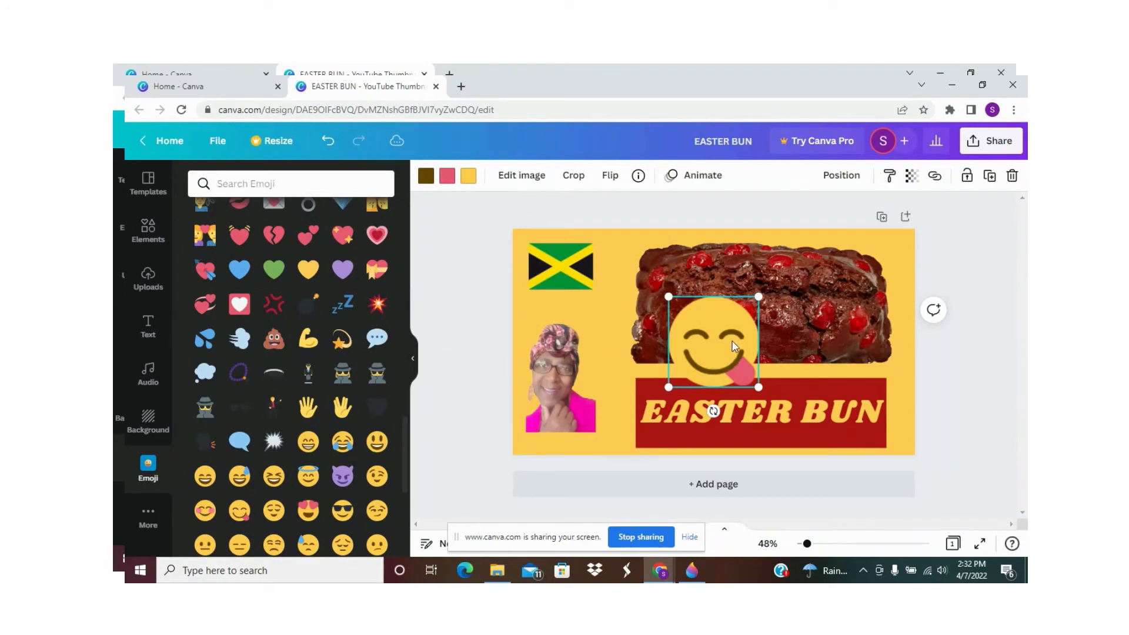
left_click_drag(758, 298, 598, 307)
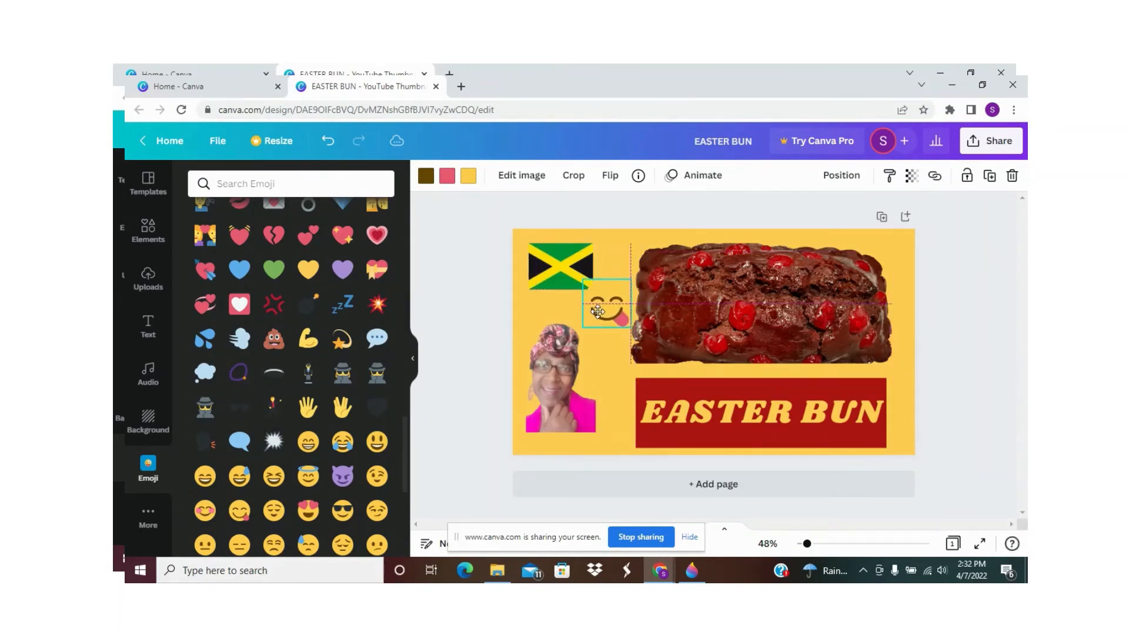
left_click(975, 407)
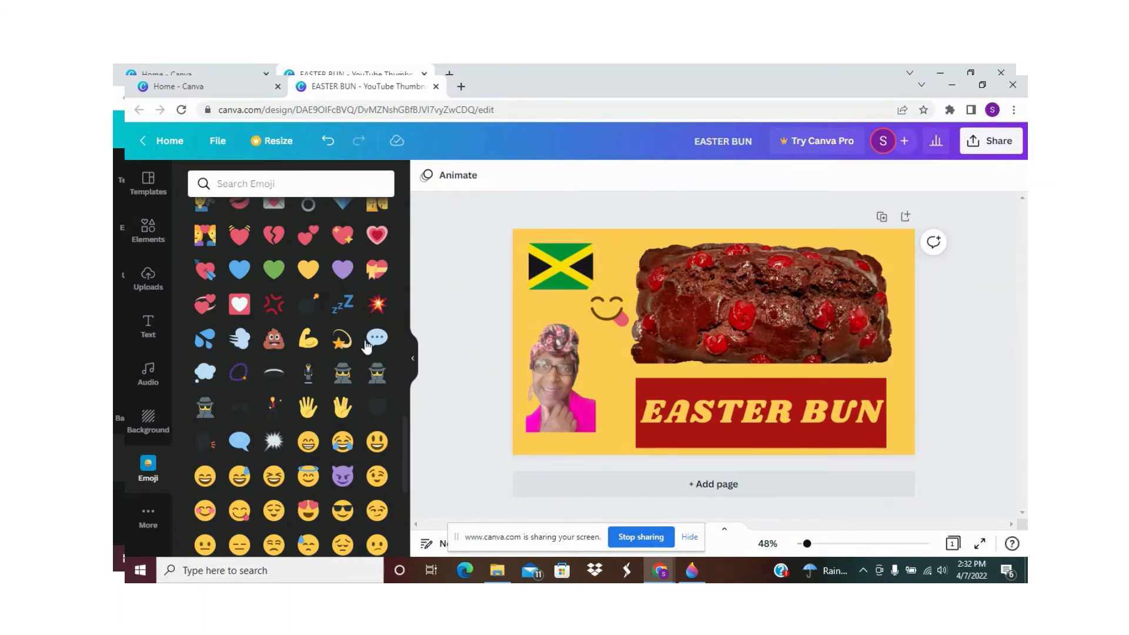
Step: Browse the audio library and add the "Morning Snowflake" track to the design
left_click(147, 376)
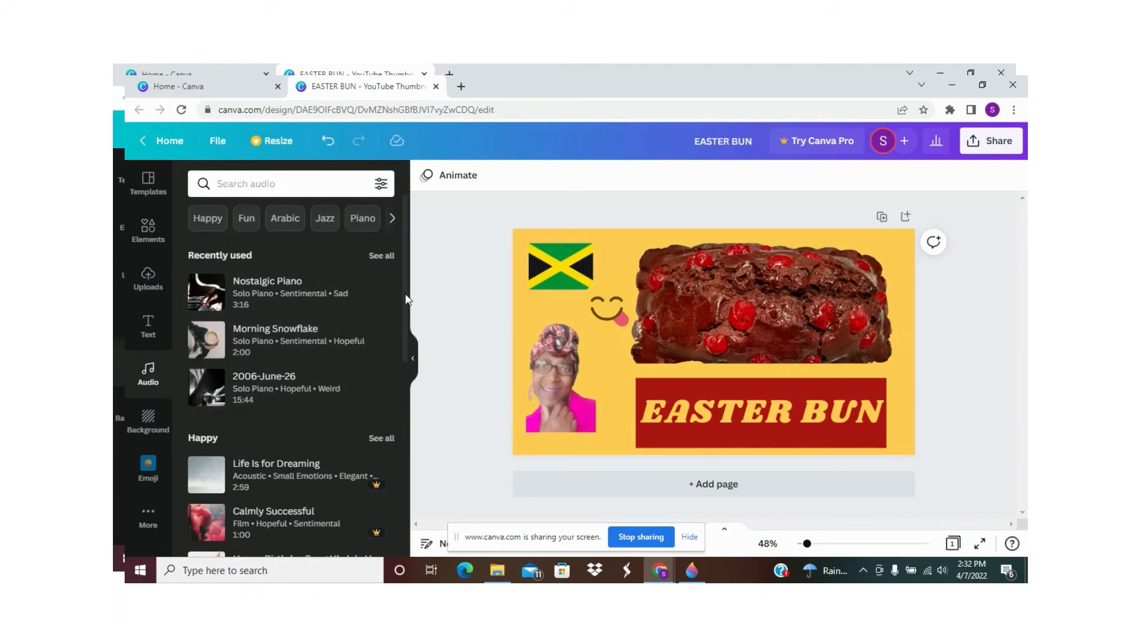
left_click_drag(406, 300, 403, 369)
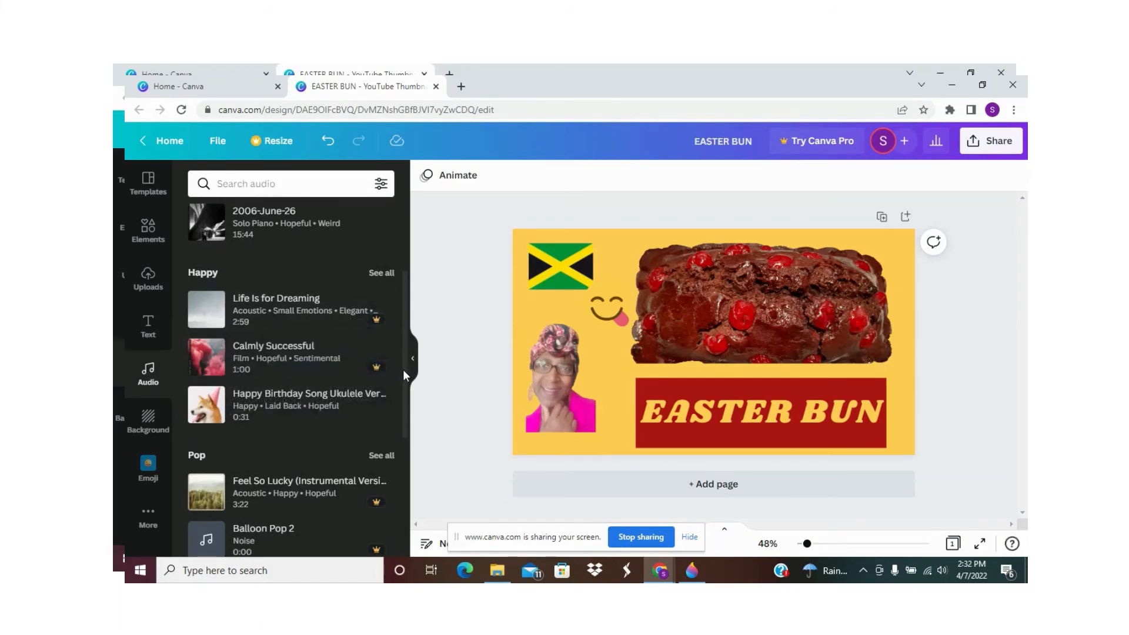
left_click_drag(405, 377, 411, 450)
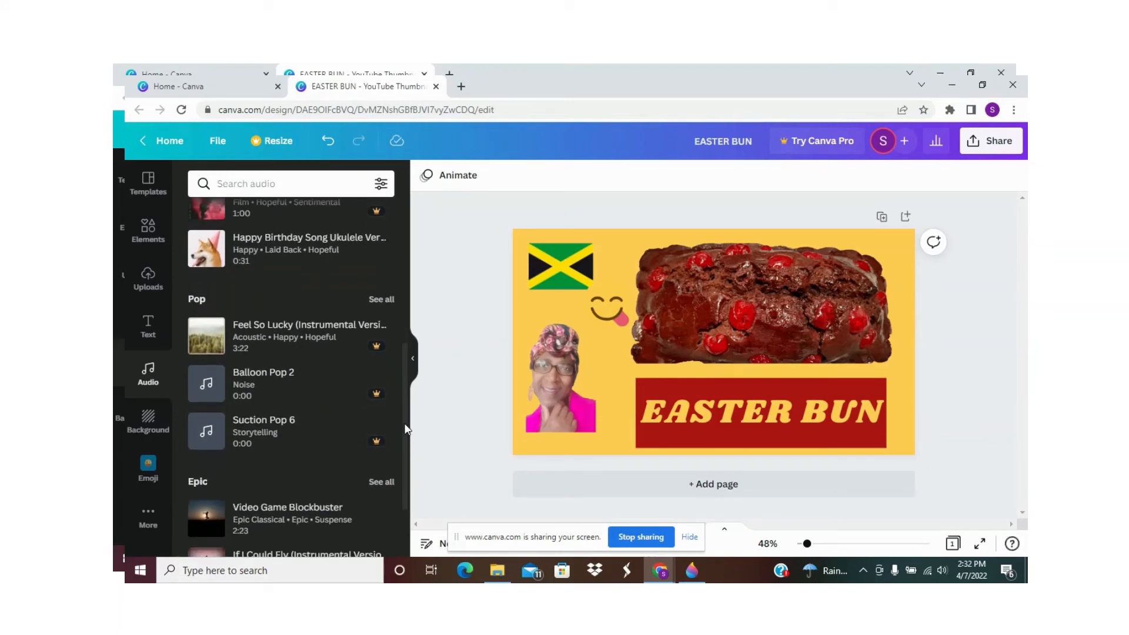
left_click_drag(405, 429, 408, 303)
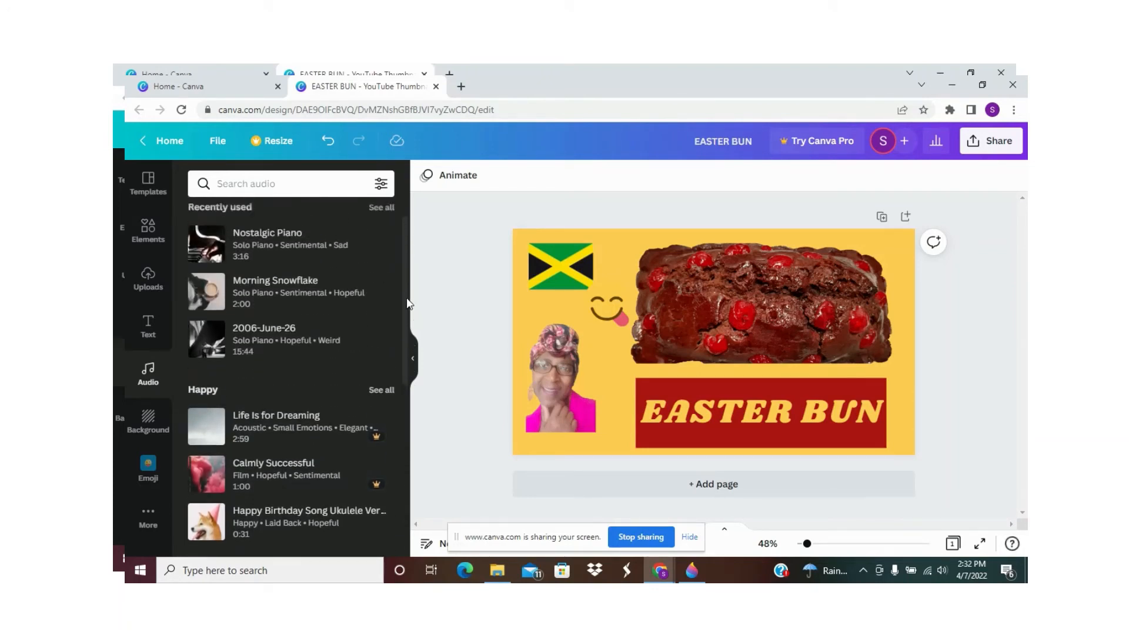
left_click(304, 284)
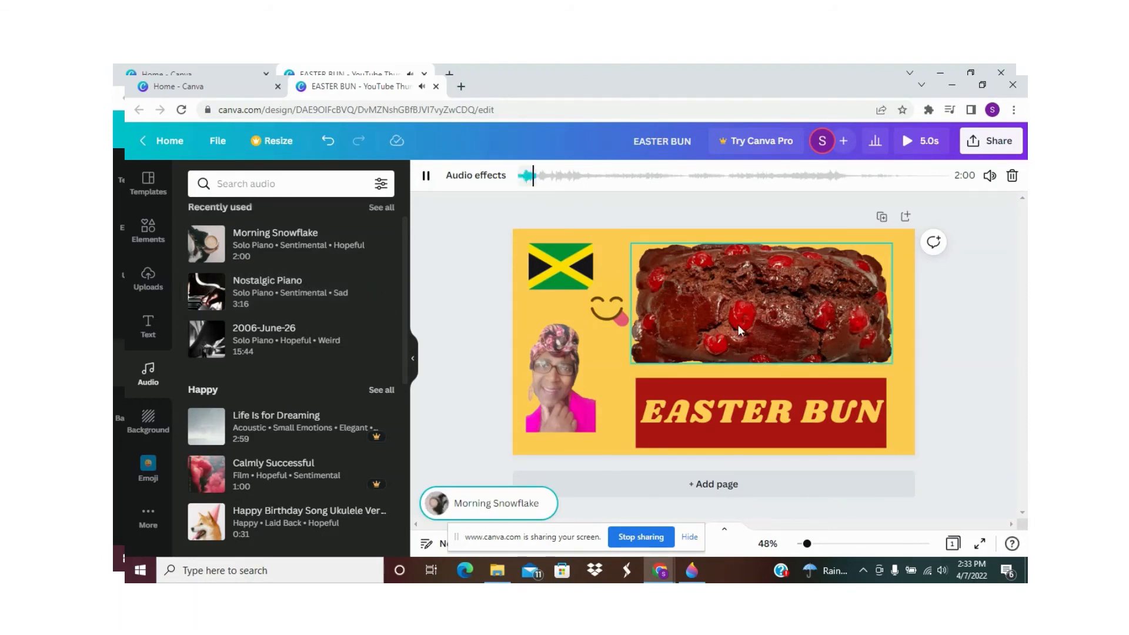
left_click(982, 413)
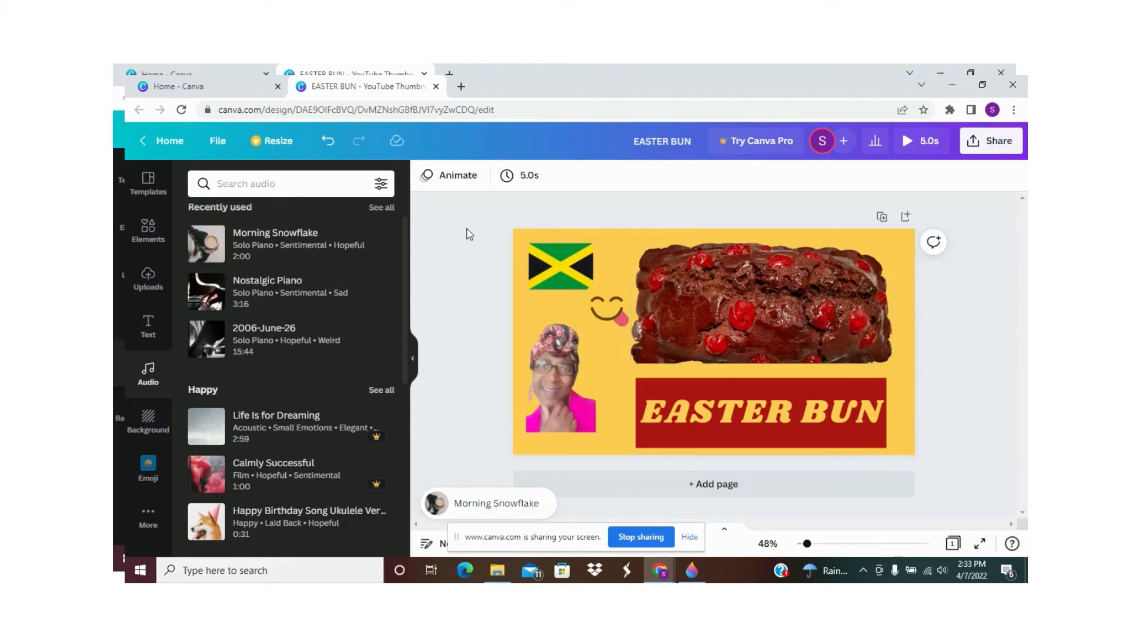
Step: Preview the Pan, Fade, Rise and Pop page animations and apply Breathe to the page
left_click(445, 177)
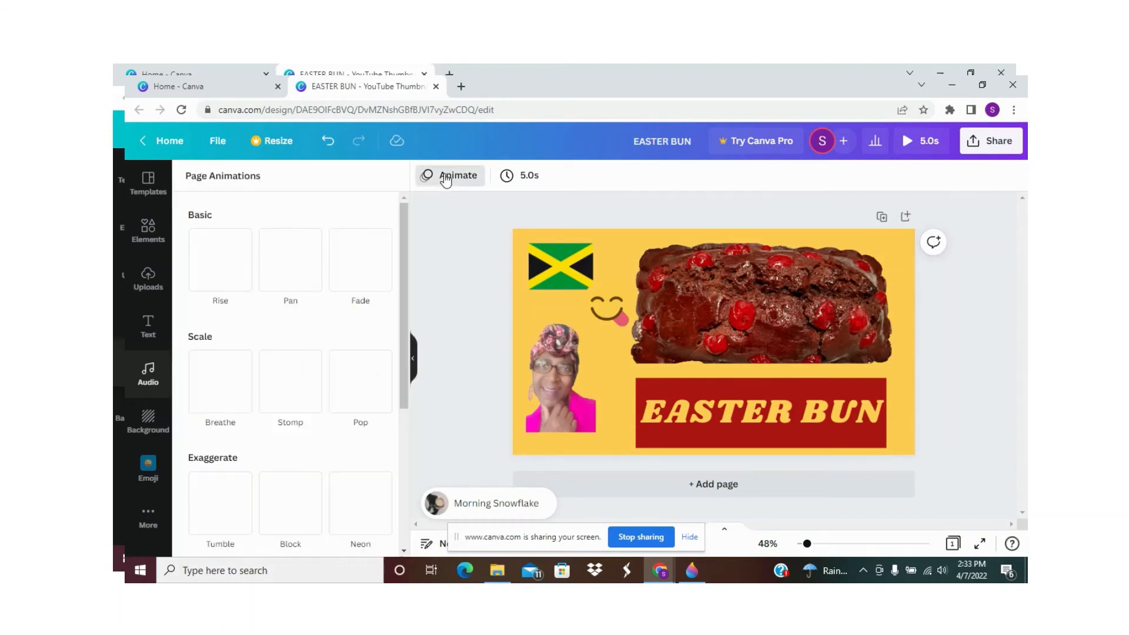
left_click(275, 268)
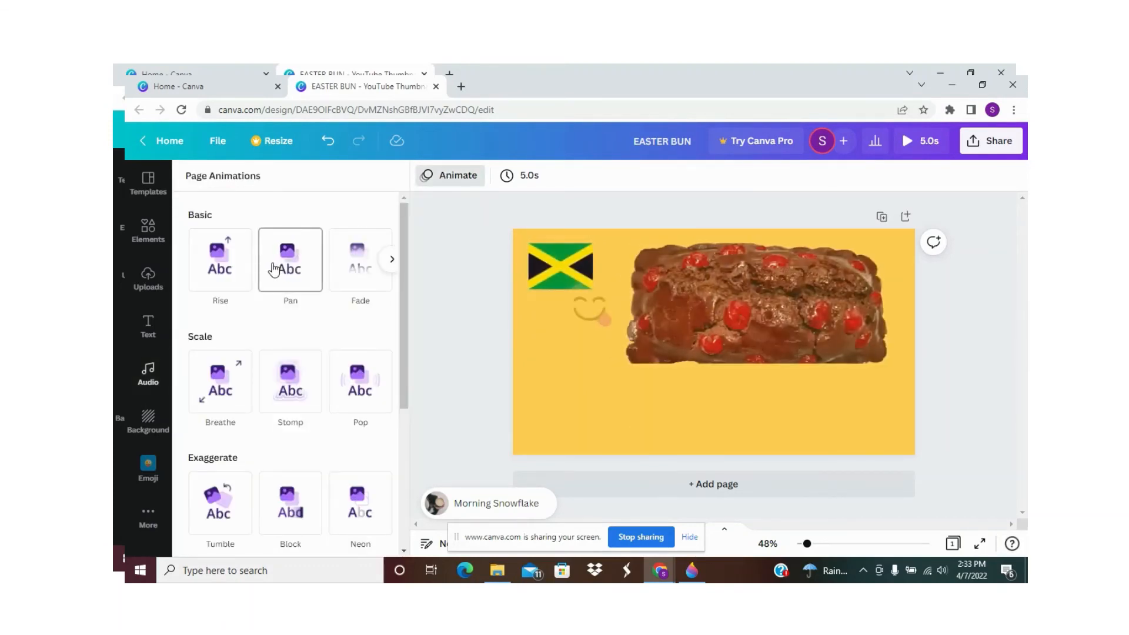
left_click(357, 266)
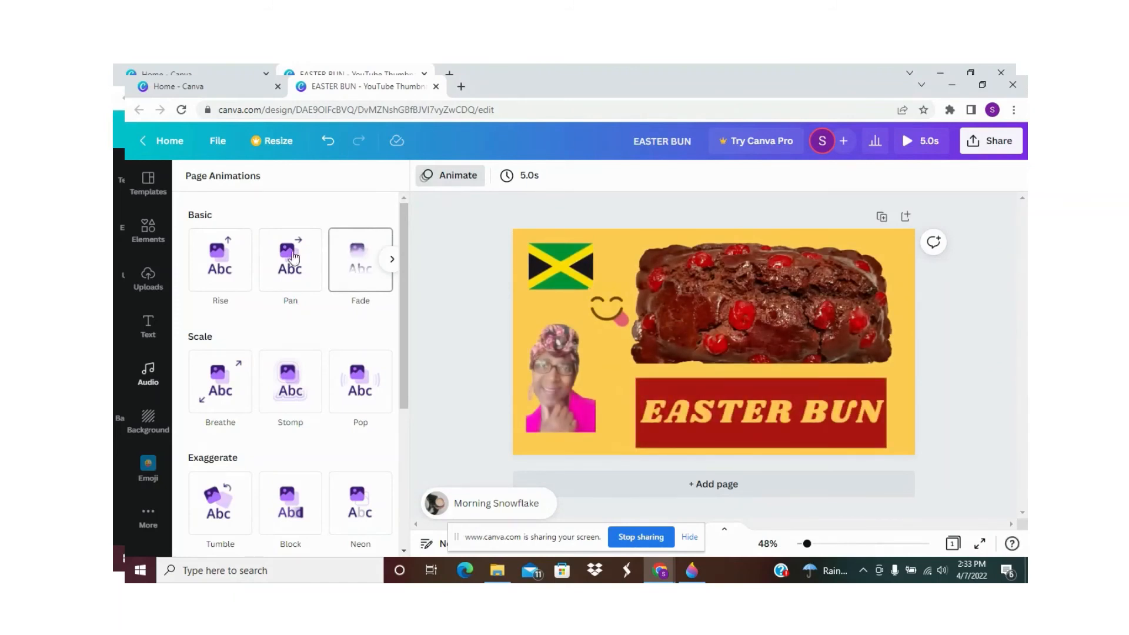
left_click(219, 266)
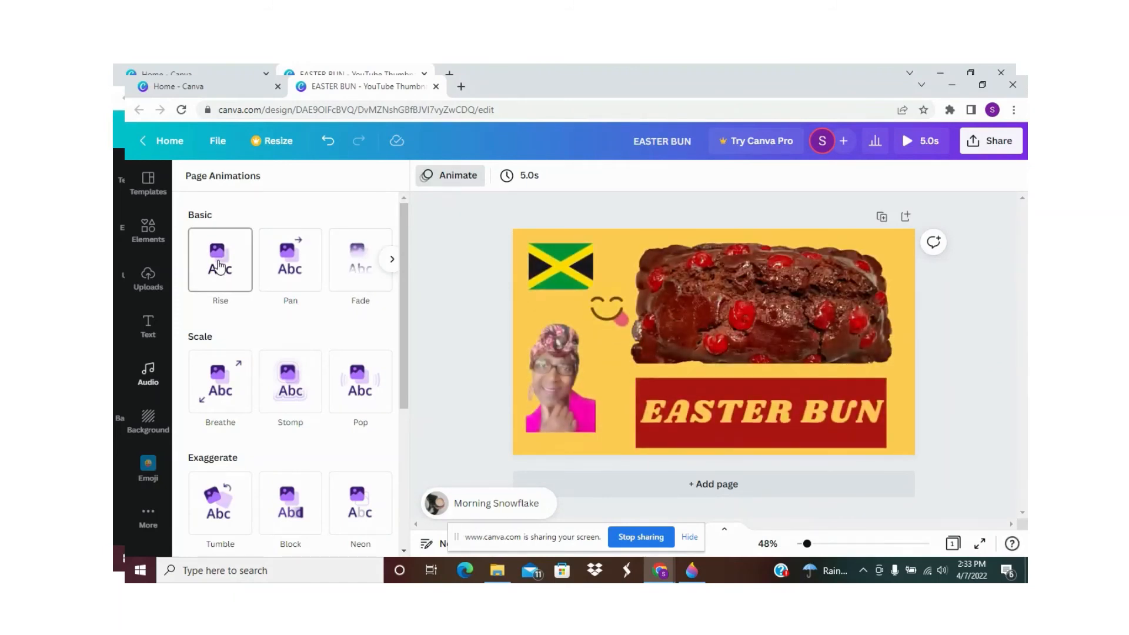
left_click(222, 369)
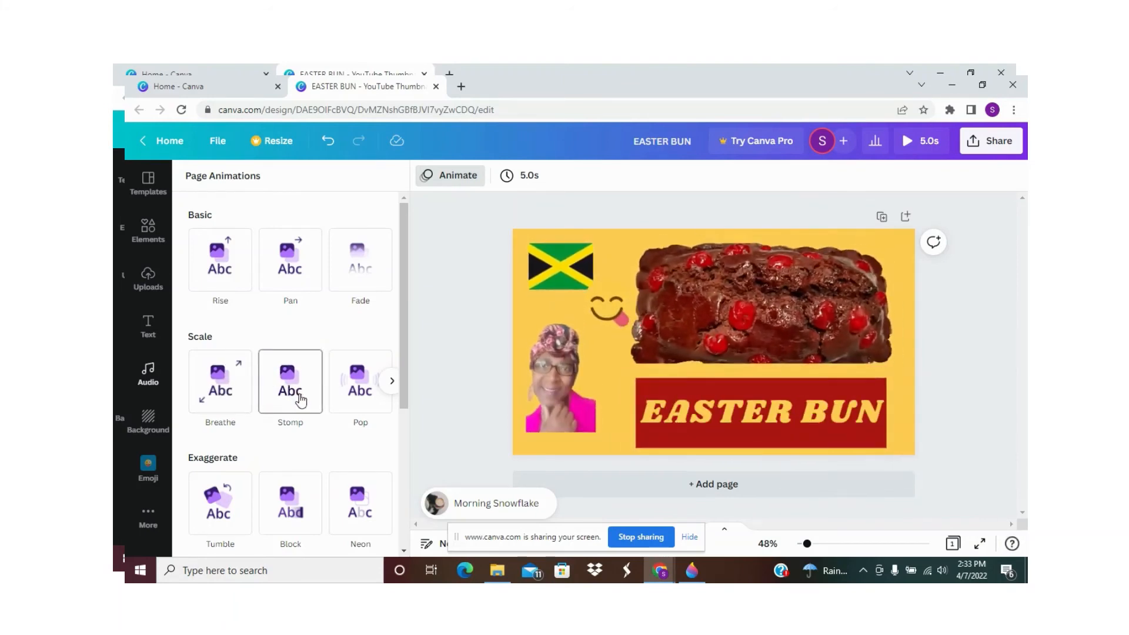
left_click(353, 401)
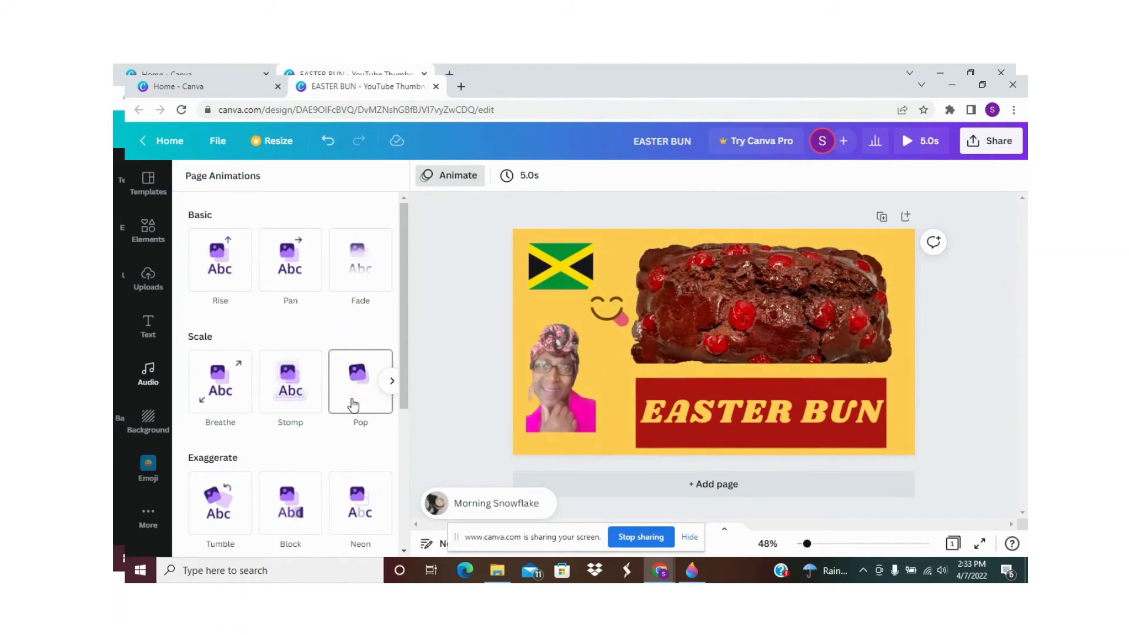
left_click(222, 388)
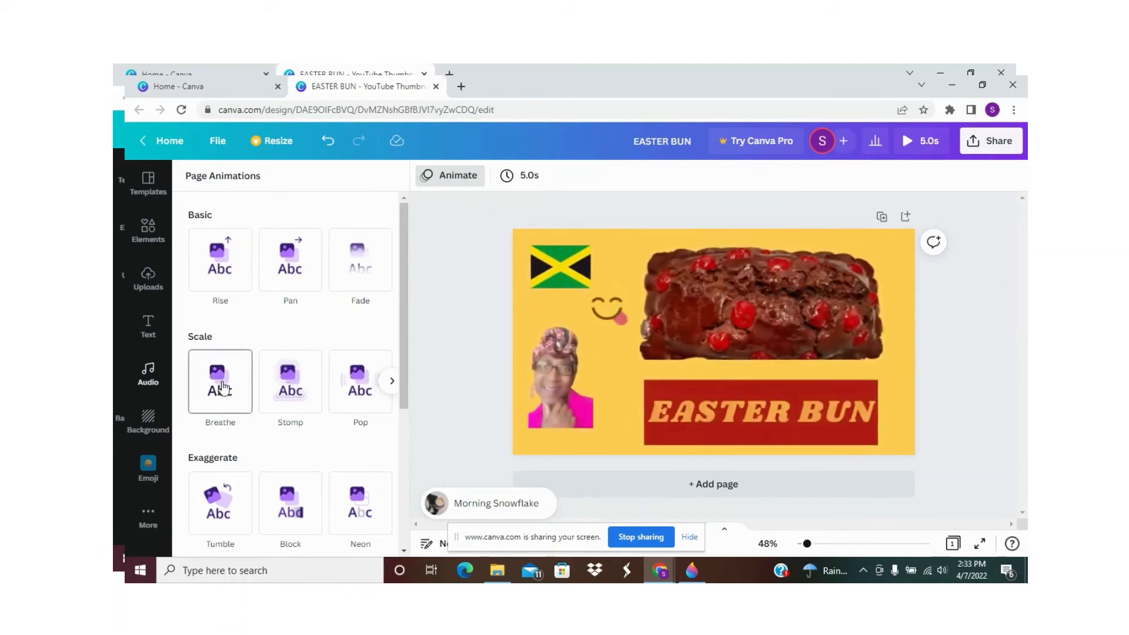
left_click(222, 388)
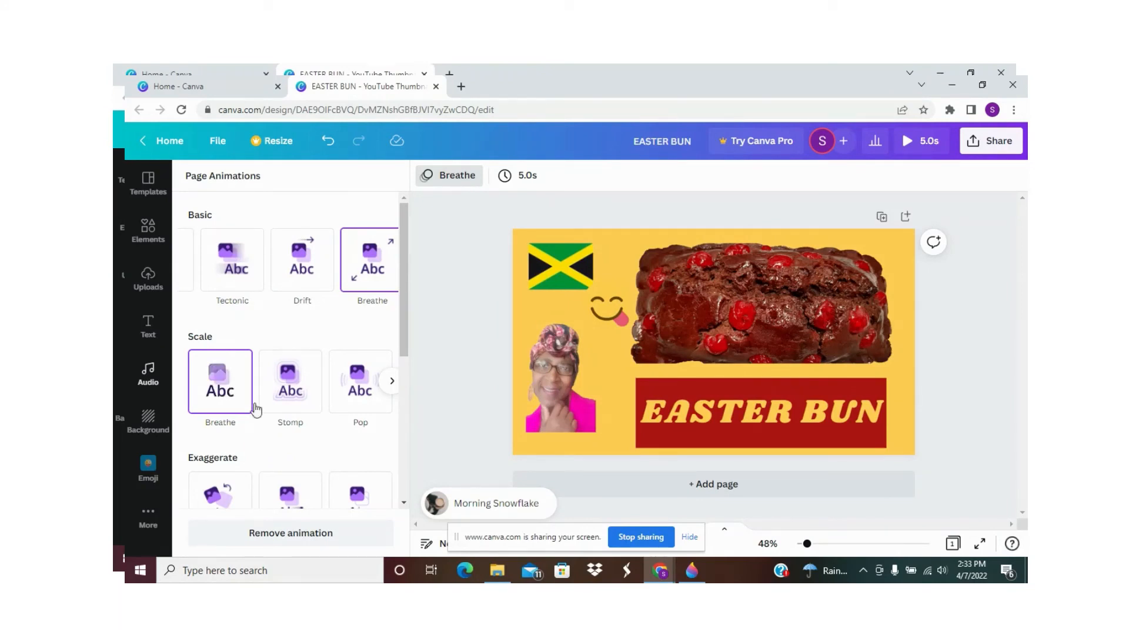
Step: Try the Lift and Splice effects on the "EASTER BUN" text and apply the Shadow effect to it
left_click(756, 414)
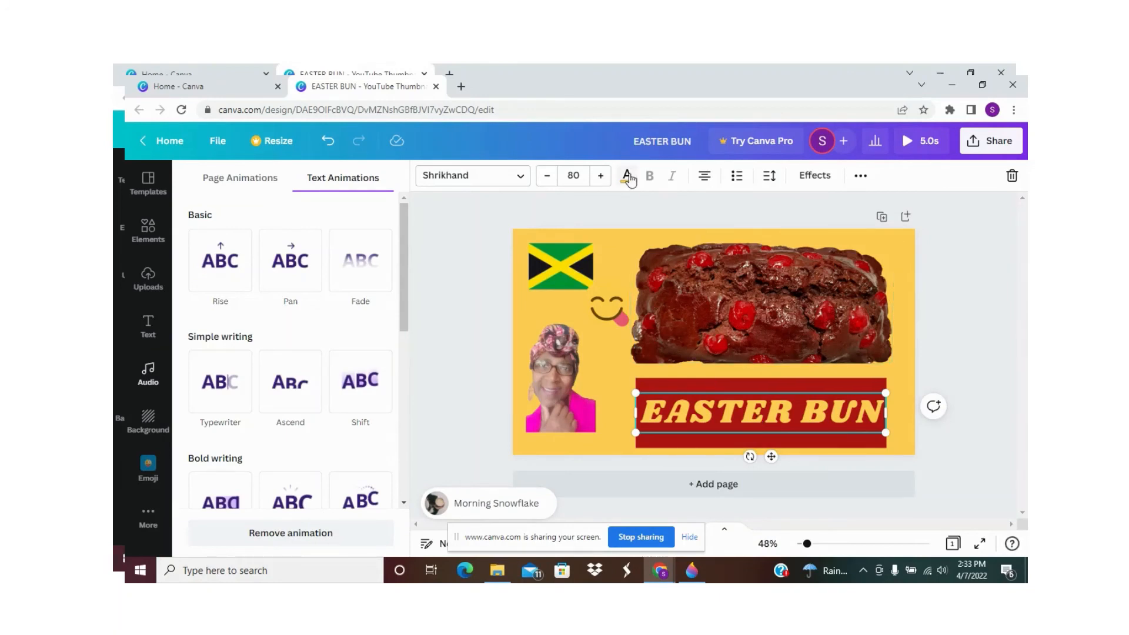
left_click(815, 176)
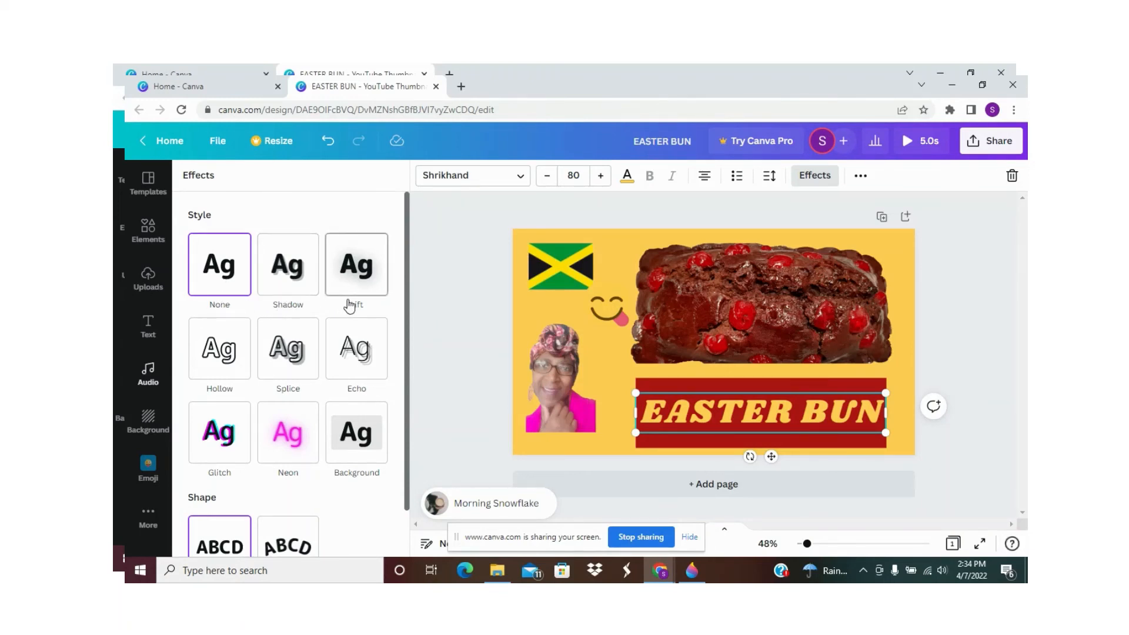
left_click(287, 275)
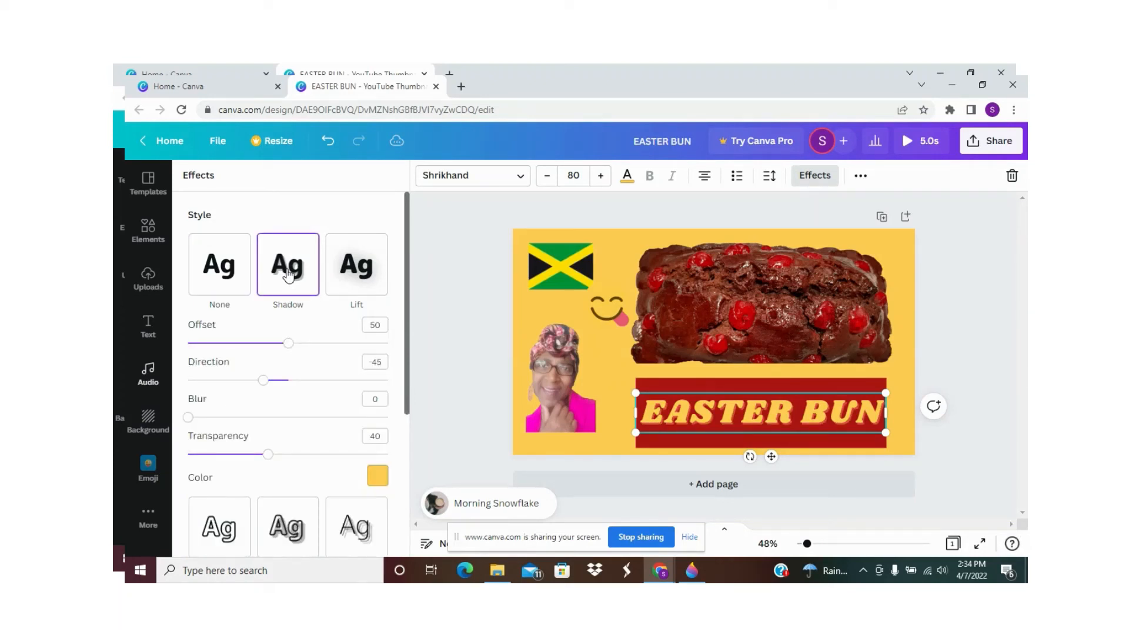
left_click(351, 275)
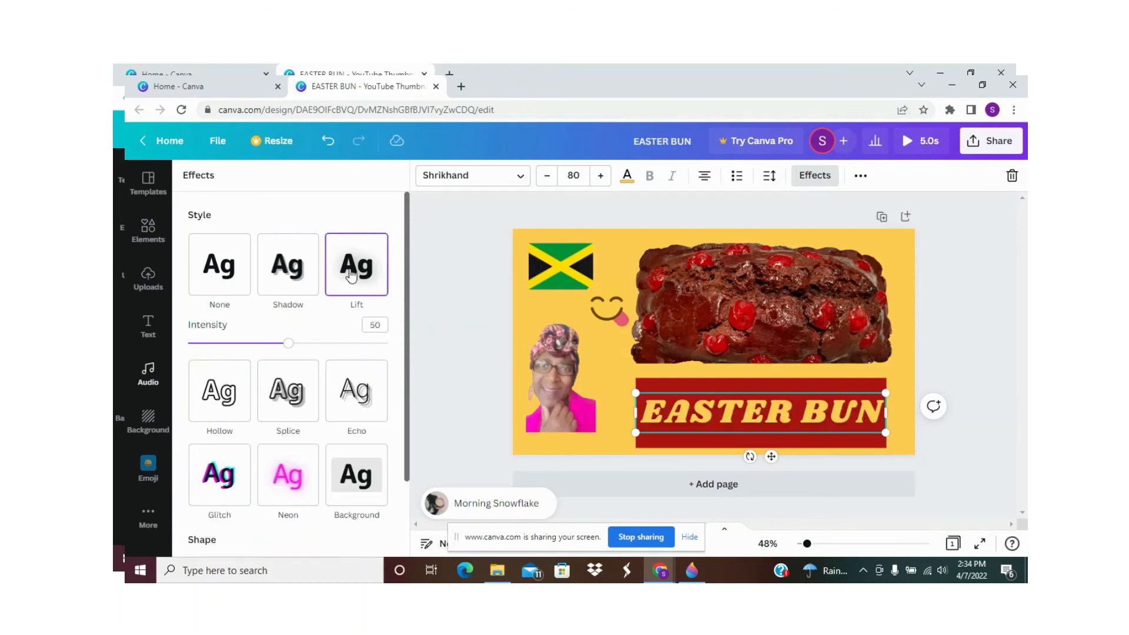
left_click(298, 395)
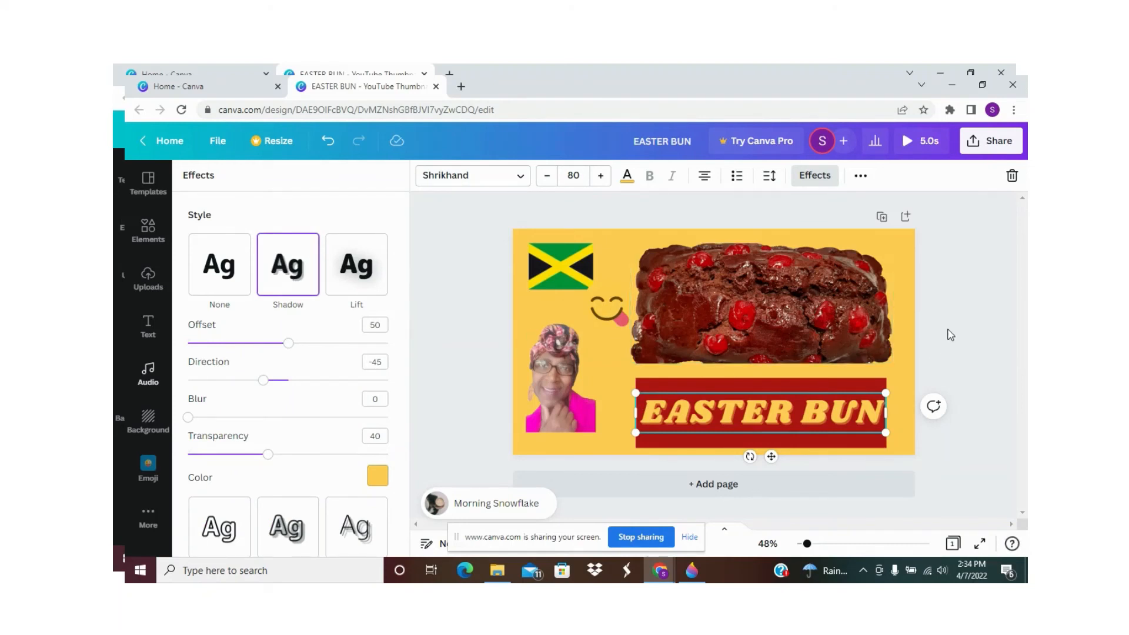
left_click(951, 334)
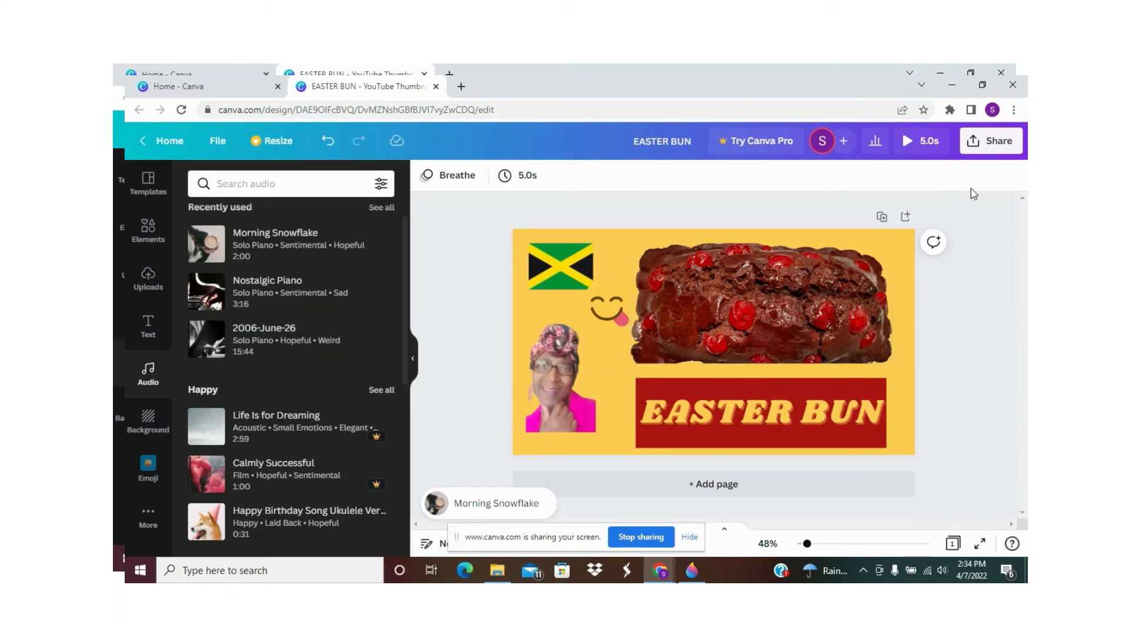
Step: Download the design as an MP4 video and open the downloaded EASTER BUN.mp4 to play it
left_click(975, 148)
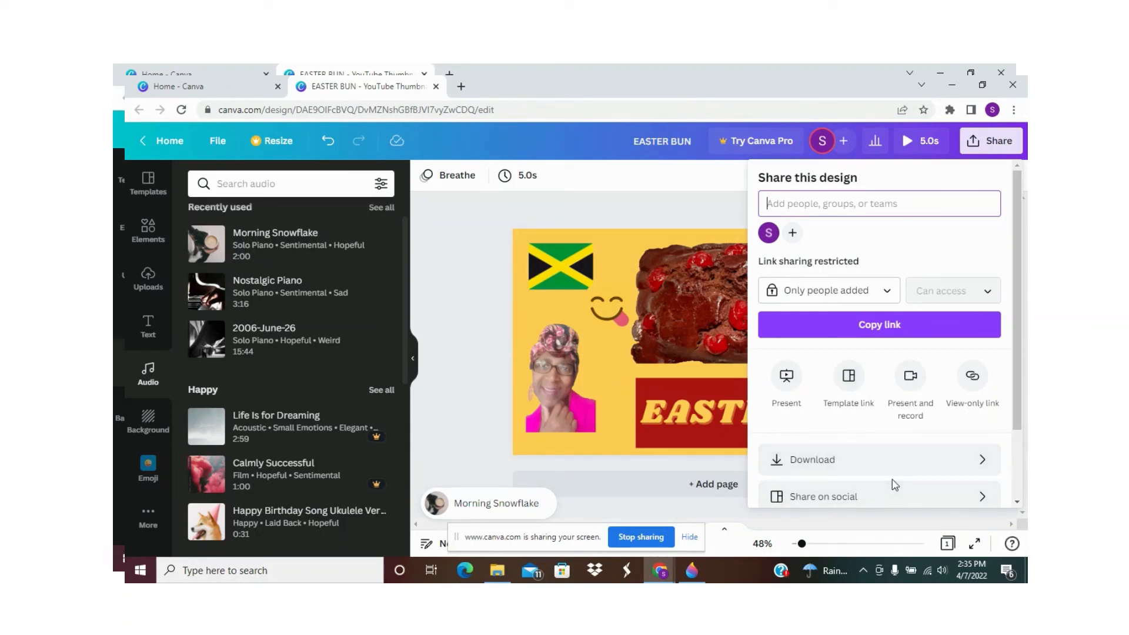
left_click(779, 464)
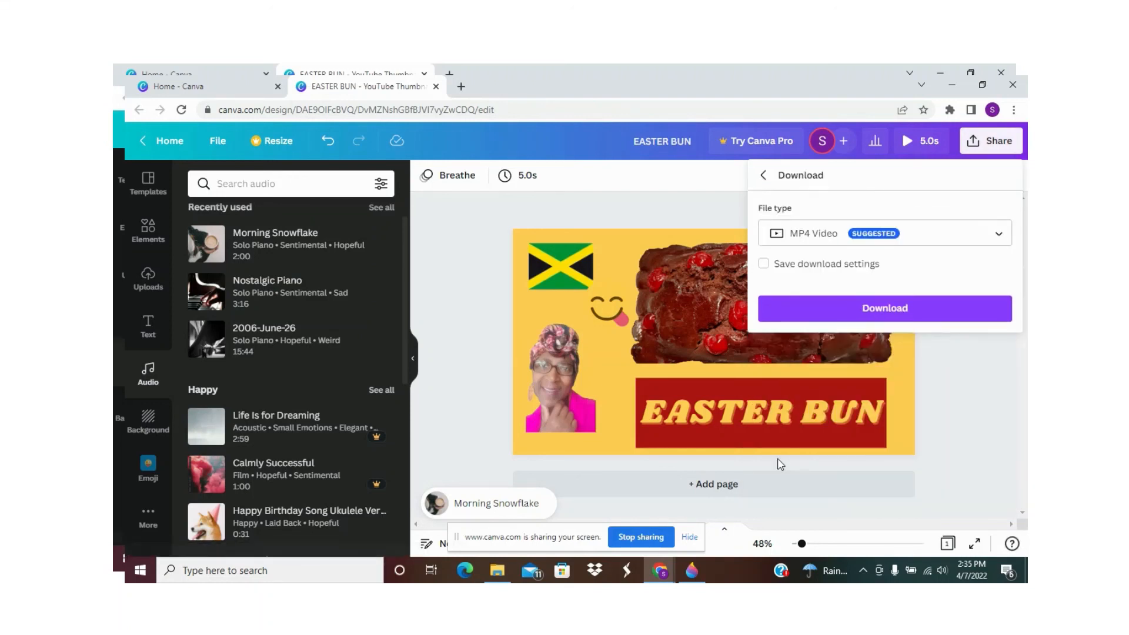
left_click(876, 308)
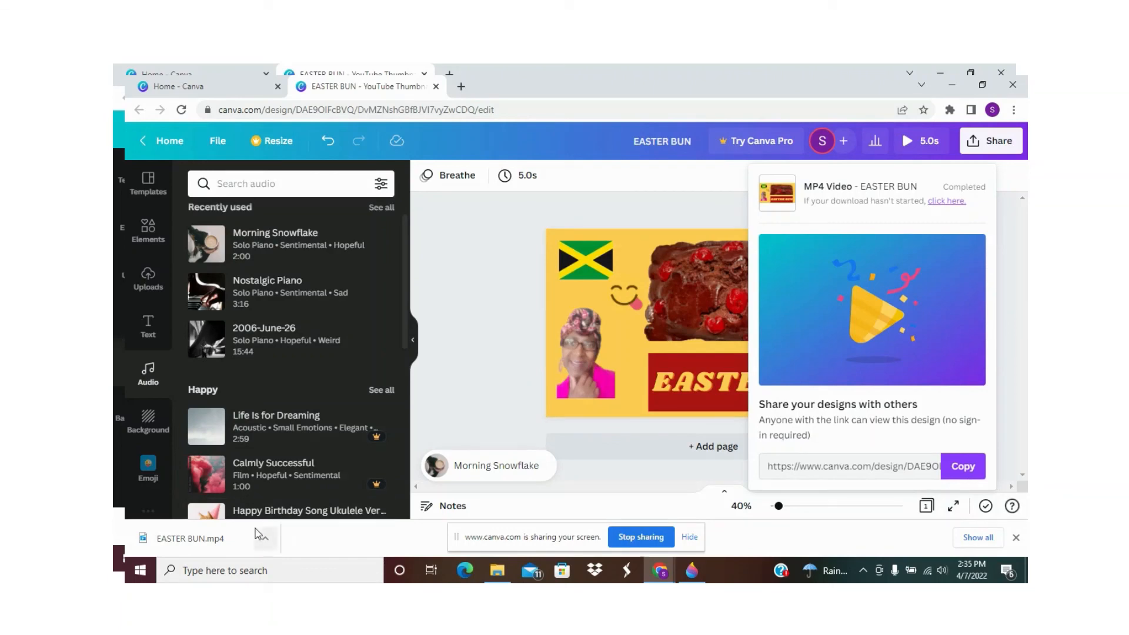
left_click(189, 539)
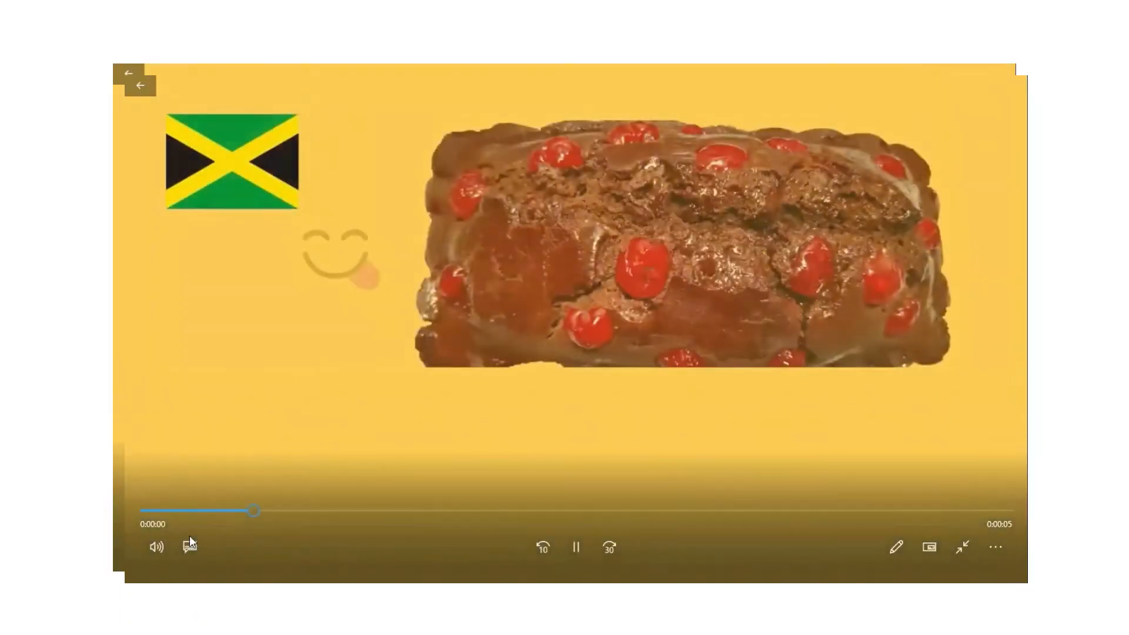